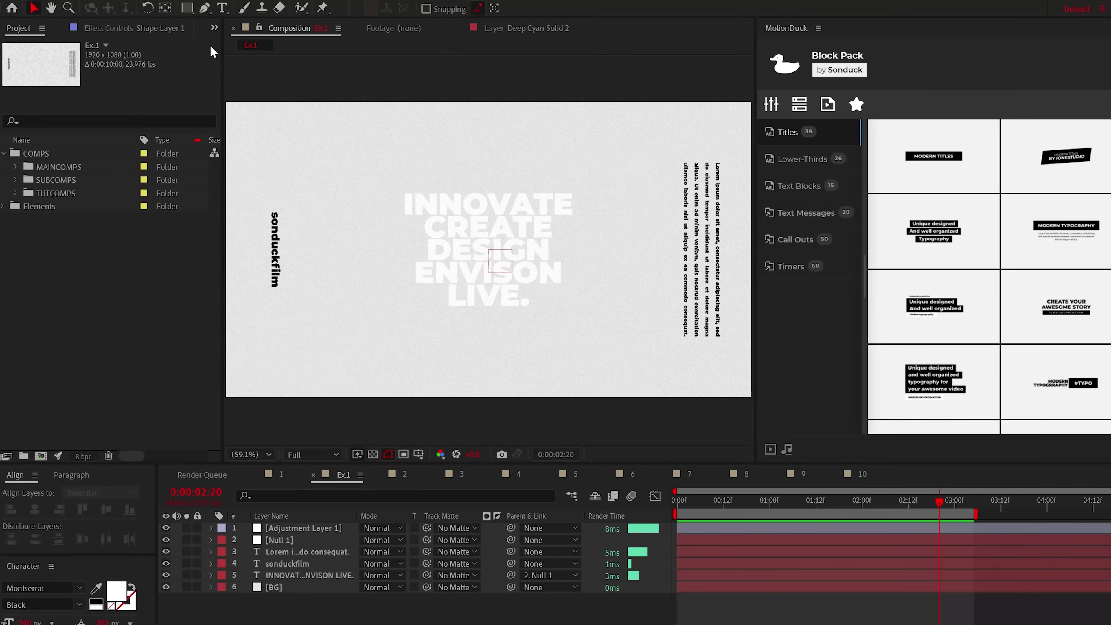
Draw a no-fill zigzag path across the title with a stroke of about 262 px
{"action": "left_click", "coordinate": [204, 7]}
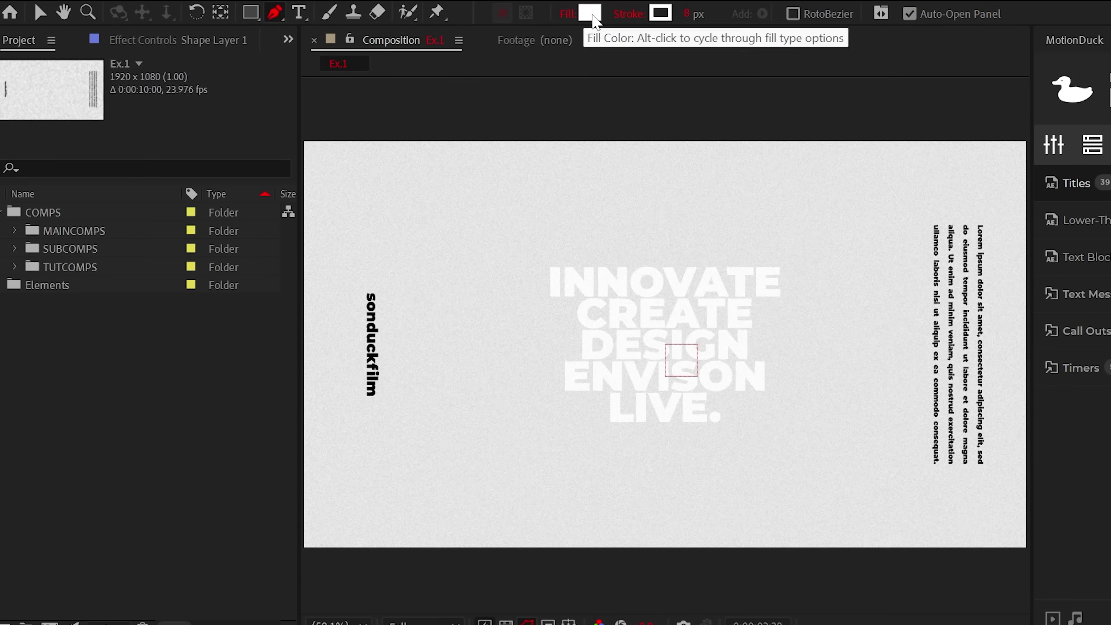
{"action": "left_click", "coordinate": [459, 9]}
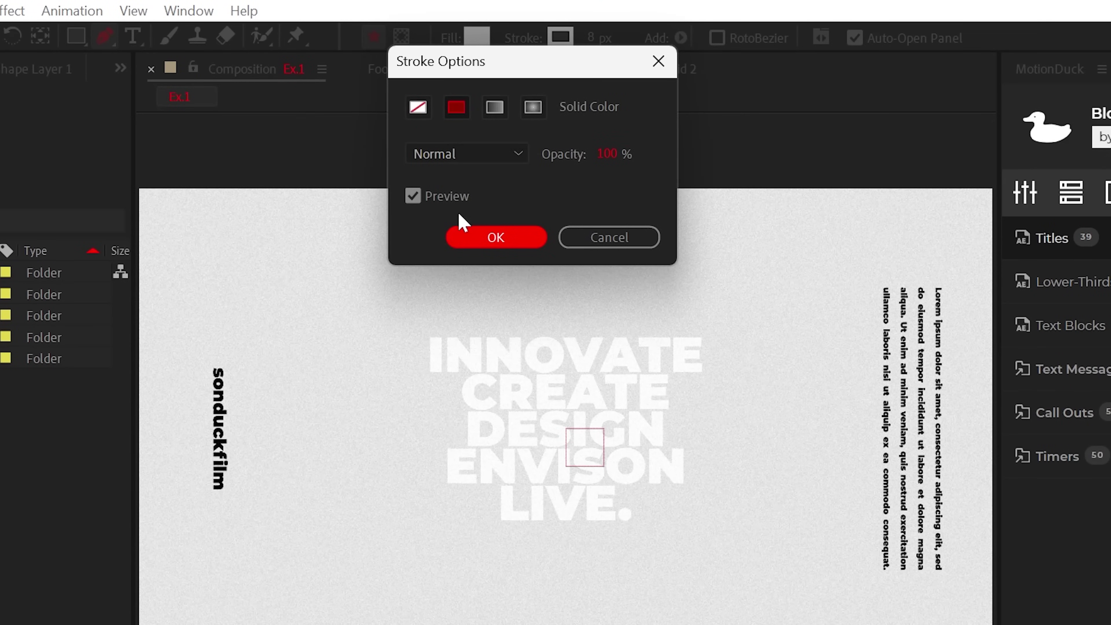
{"action": "left_click", "coordinate": [467, 232]}
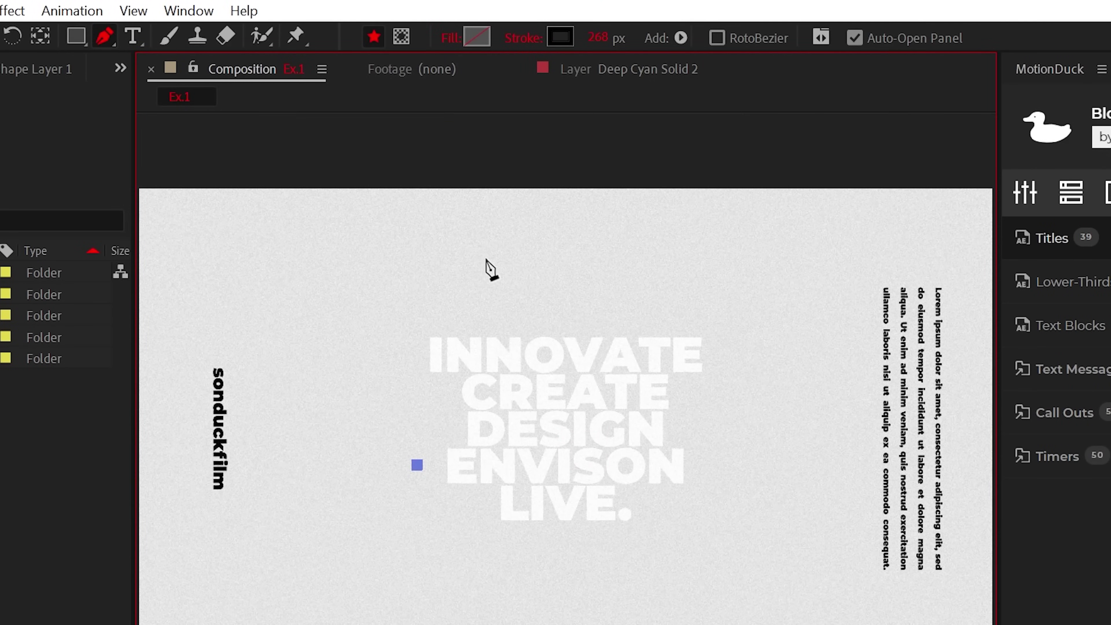
{"action": "left_click", "coordinate": [514, 565]}
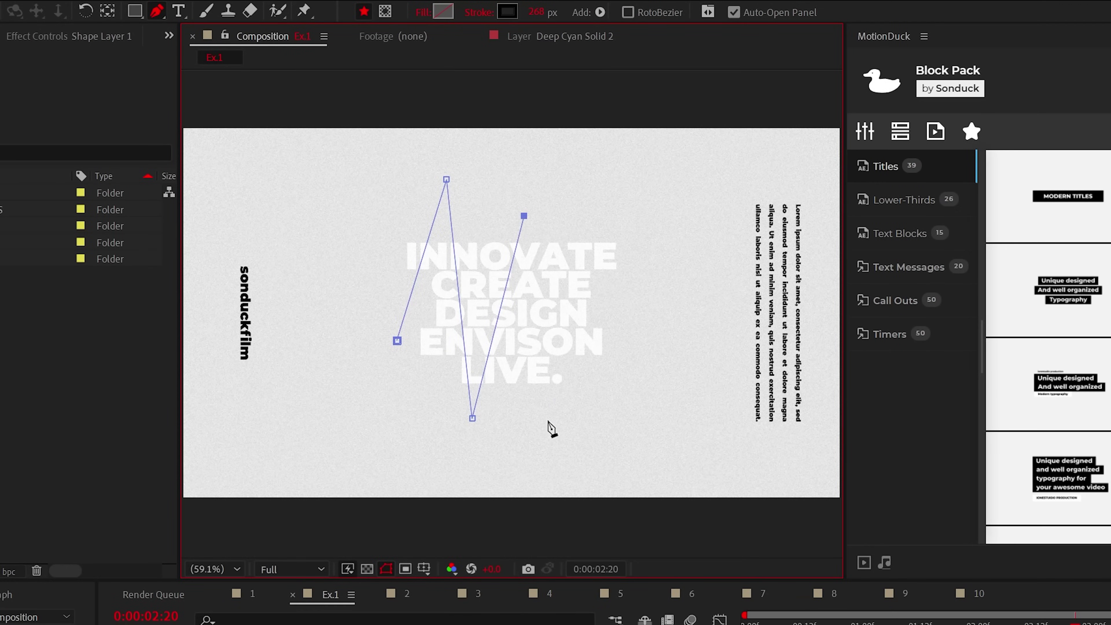
{"action": "left_click_drag", "start_coordinate": [537, 12], "coordinate": [562, 18]}
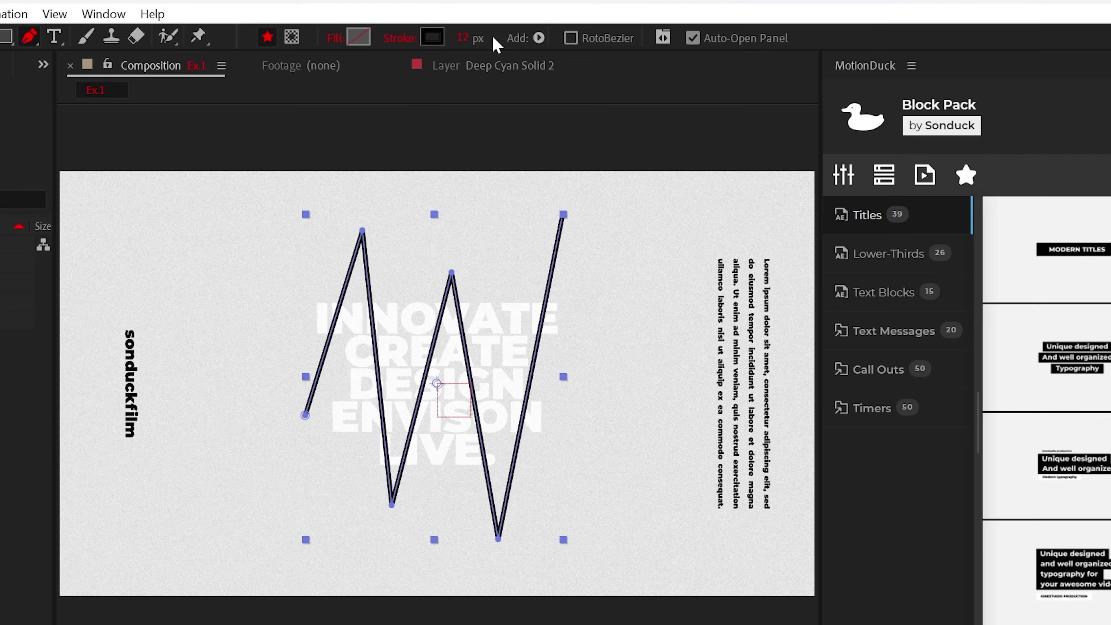
{"action": "left_click_drag", "start_coordinate": [473, 44], "coordinate": [525, 44]}
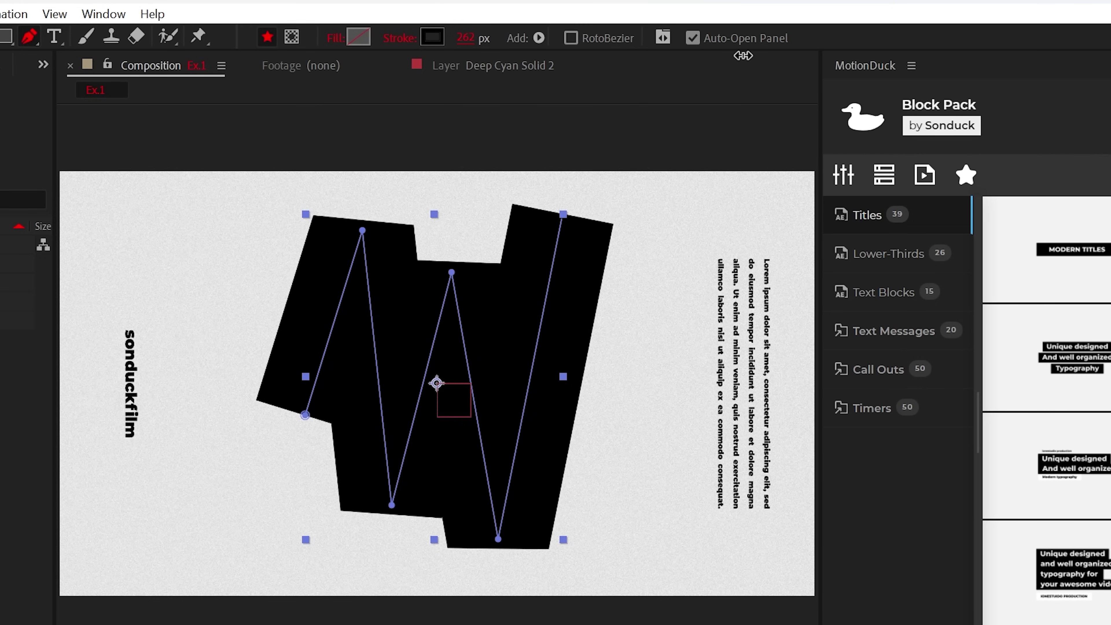
Add Trim Paths to the zigzag and keyframe End from 0% to 100%
{"action": "left_click", "coordinate": [119, 512]}
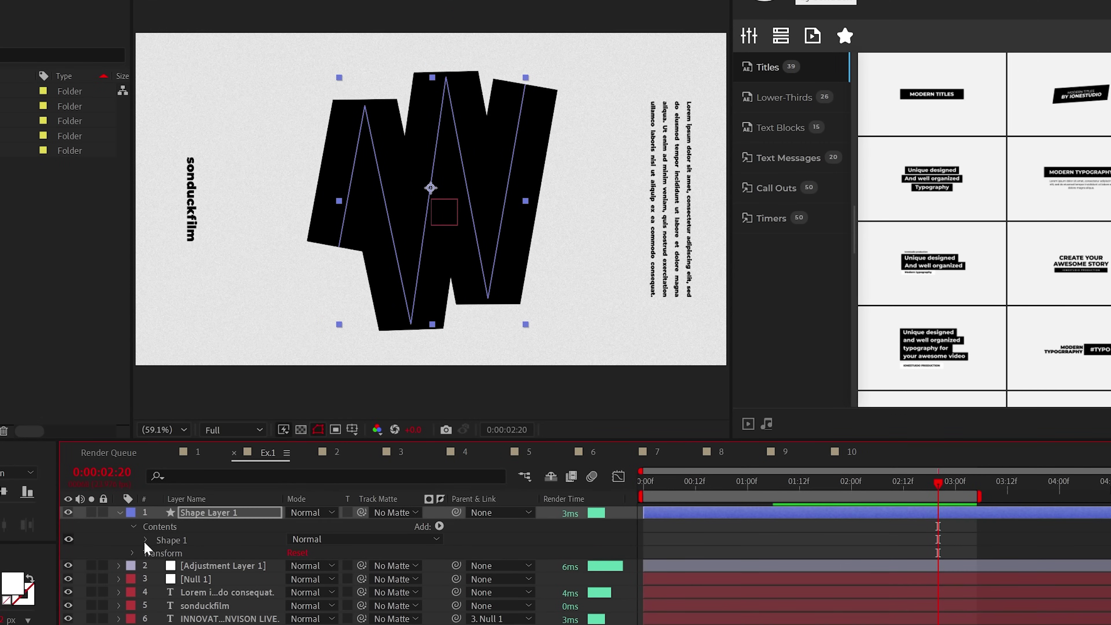
{"action": "left_click", "coordinate": [439, 526]}
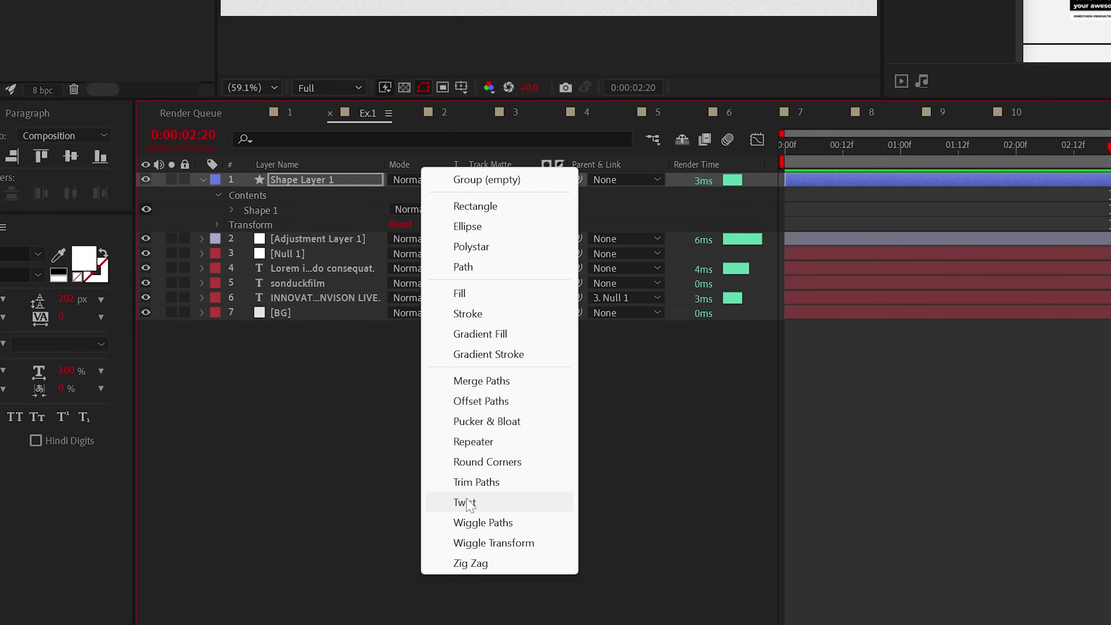
{"action": "left_click", "coordinate": [476, 482]}
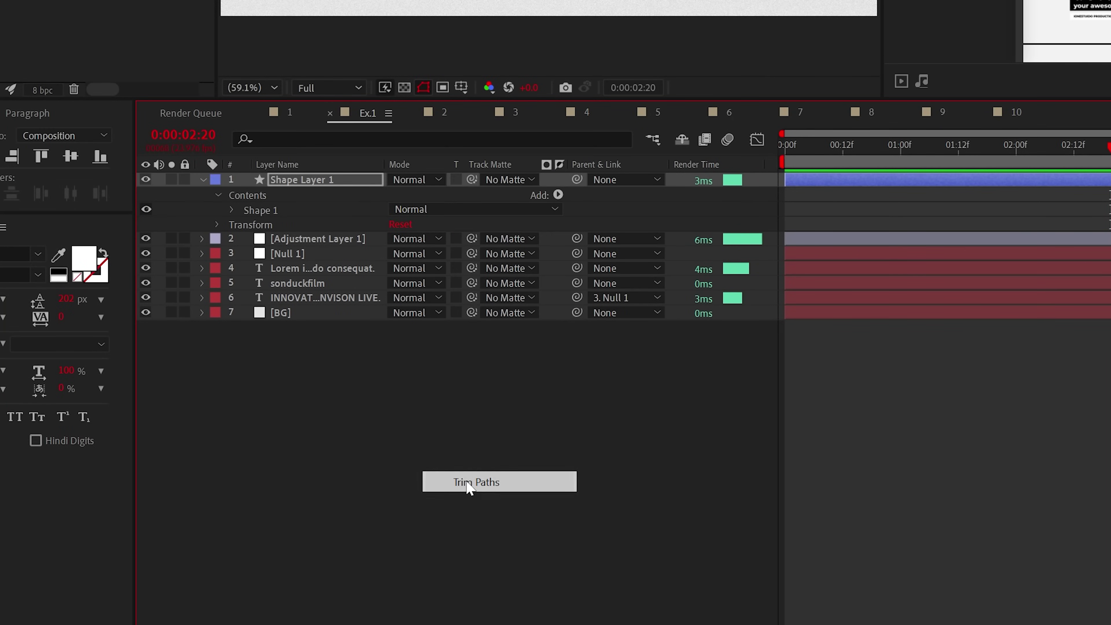
{"action": "key", "text": "Home"}
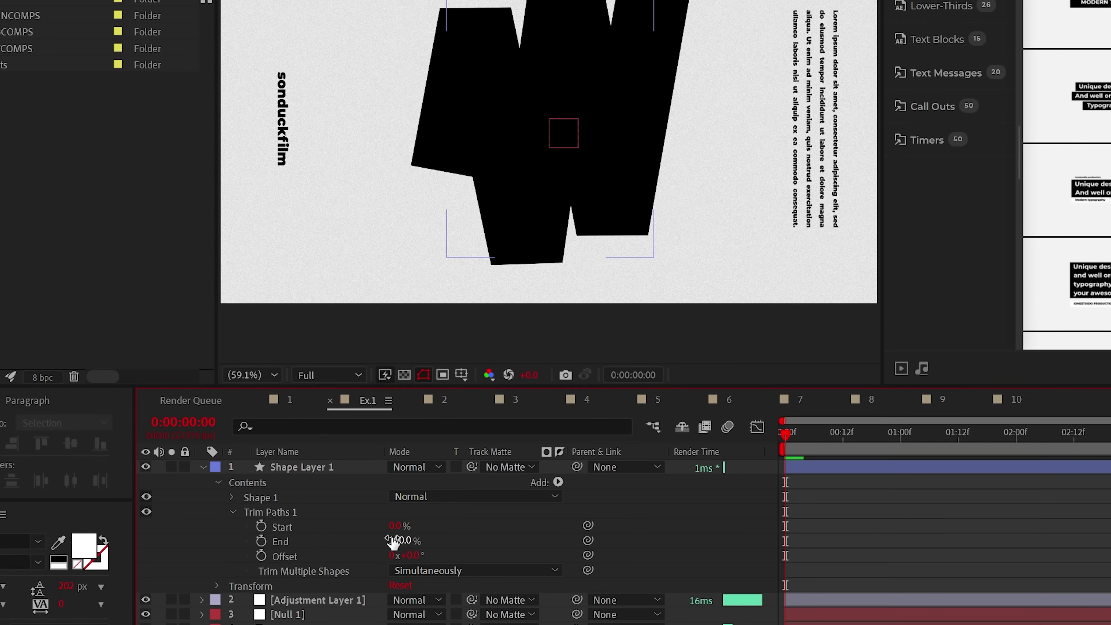
{"action": "left_click_drag", "start_coordinate": [393, 542], "coordinate": [212, 548]}
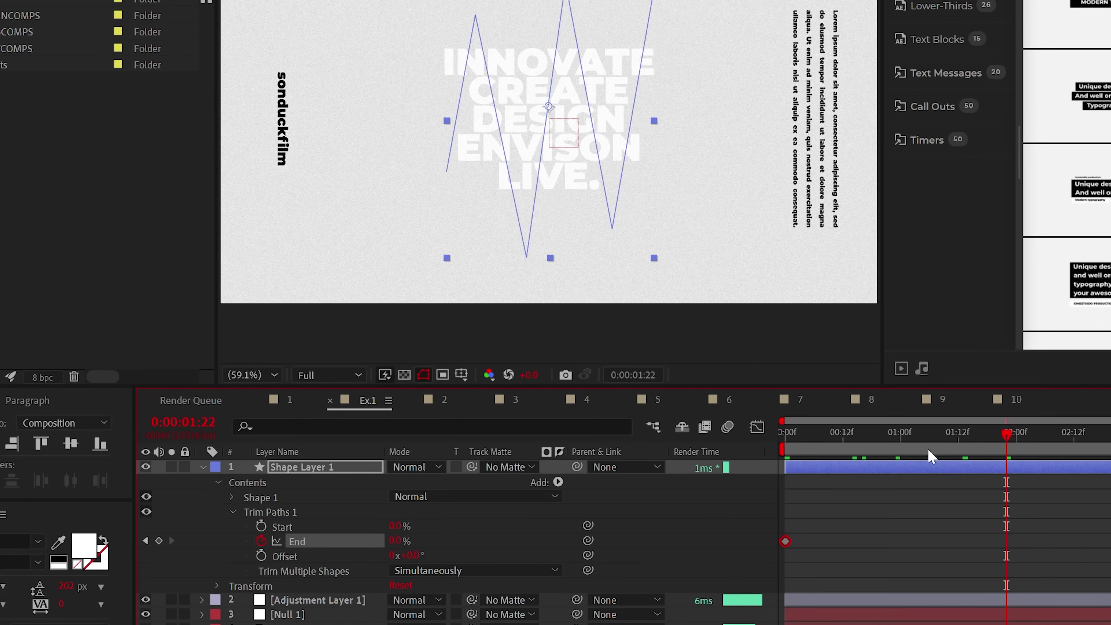
{"action": "left_click_drag", "start_coordinate": [391, 547], "coordinate": [608, 544]}
{"action": "left_click_drag", "start_coordinate": [1066, 521], "coordinate": [768, 575]}
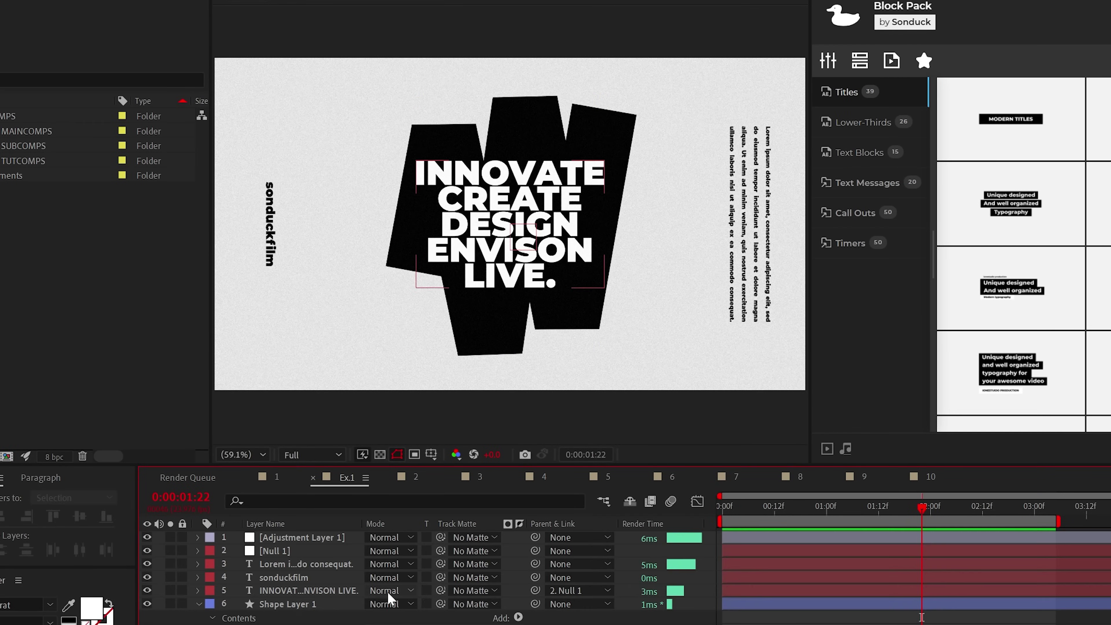
Set the INNOVATE title's track matte to Shape Layer 1 and preview the result
{"action": "left_click", "coordinate": [306, 591]}
{"action": "left_click", "coordinate": [472, 591]}
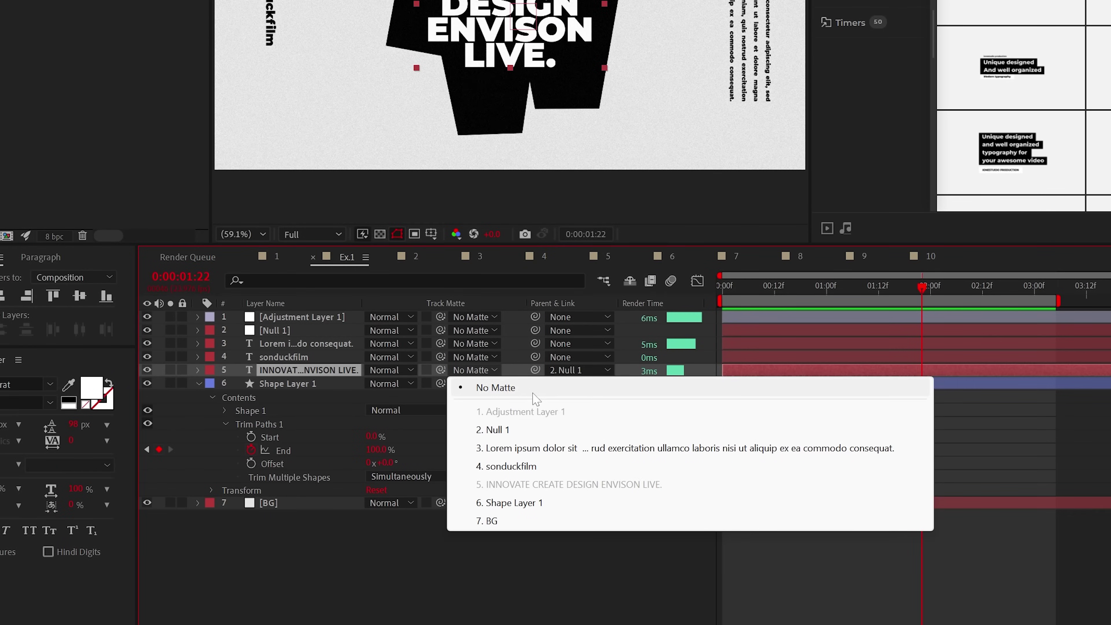
{"action": "left_click", "coordinate": [514, 502]}
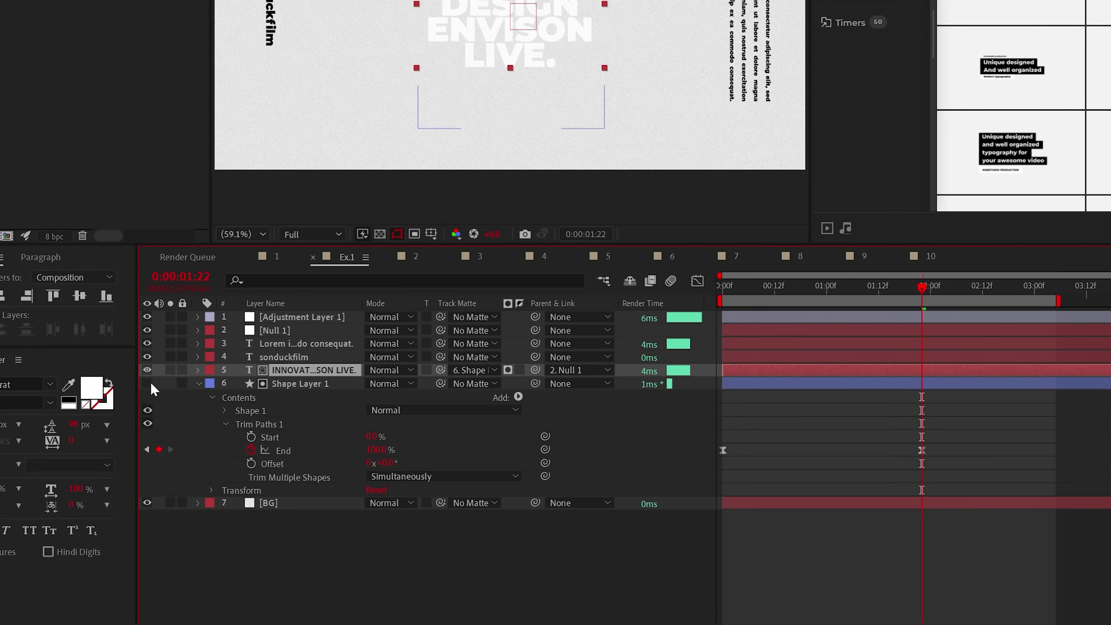
{"action": "key", "text": "space"}
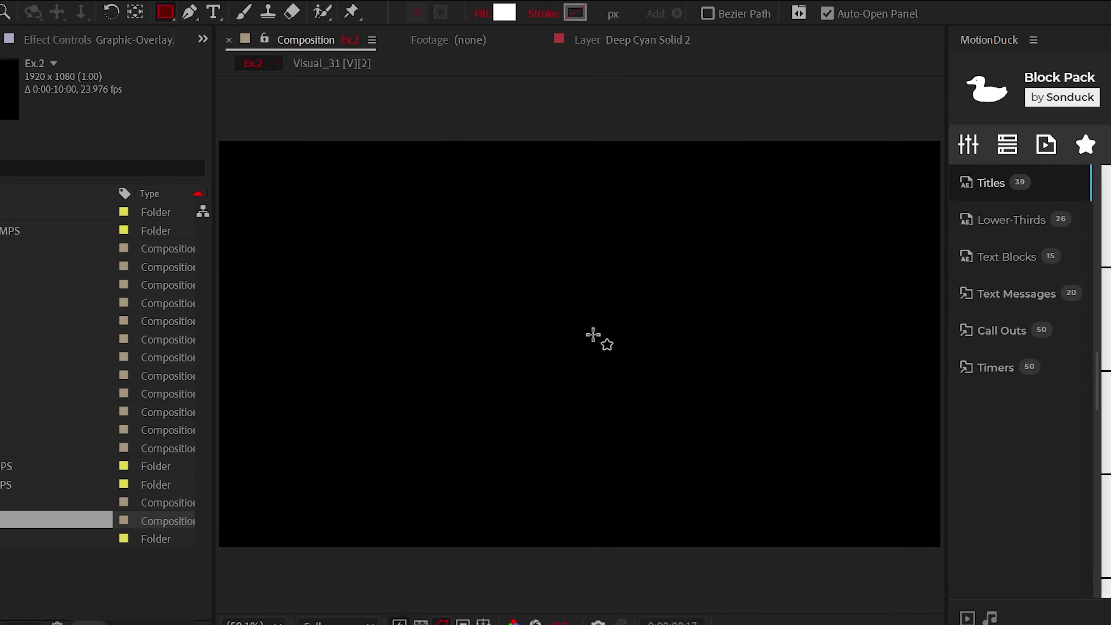
Center the square and keyframe Rectangle 1's scale starting at 0%
{"action": "key", "text": "v"}
{"action": "left_click_drag", "start_coordinate": [638, 401], "coordinate": [590, 370]}
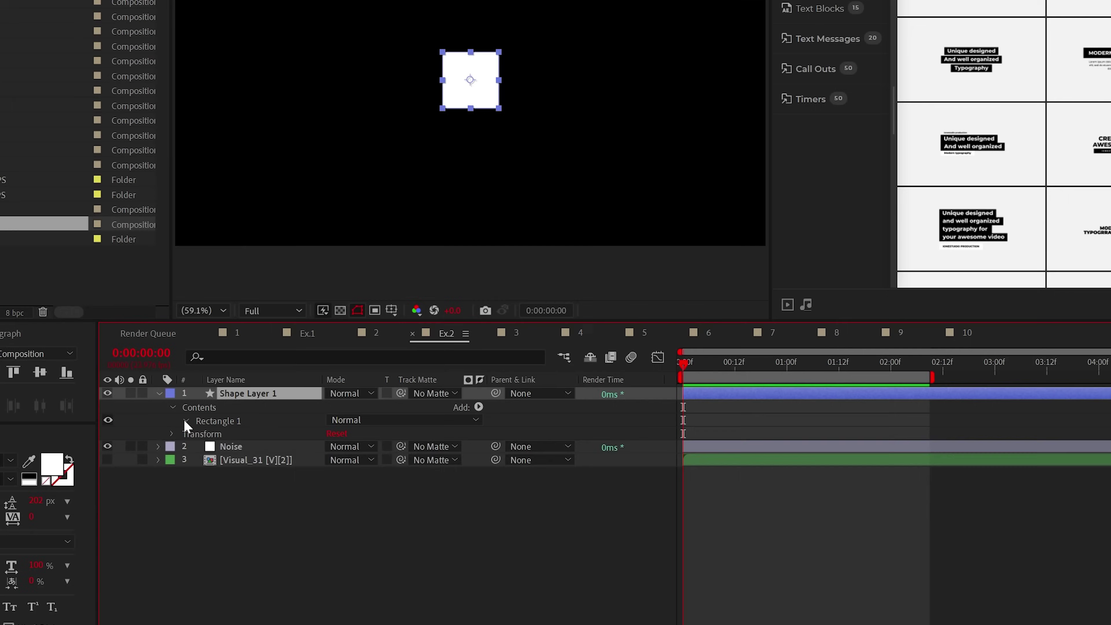
{"action": "left_click", "coordinate": [186, 421]}
{"action": "left_click", "coordinate": [199, 474]}
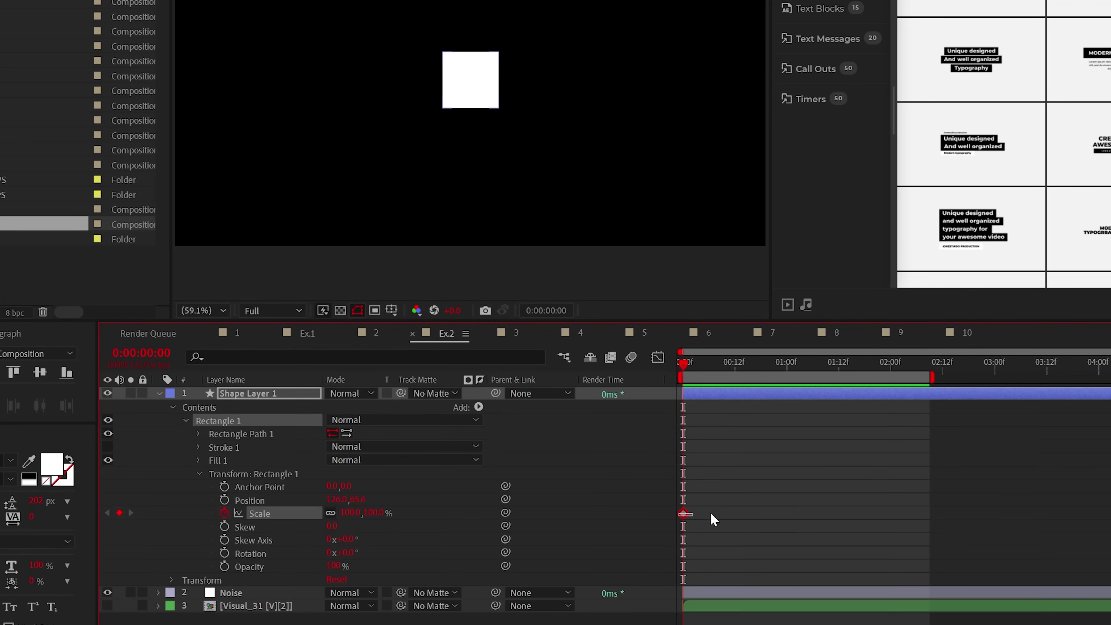
{"action": "type", "text": "0"}
{"action": "key", "text": "Return"}
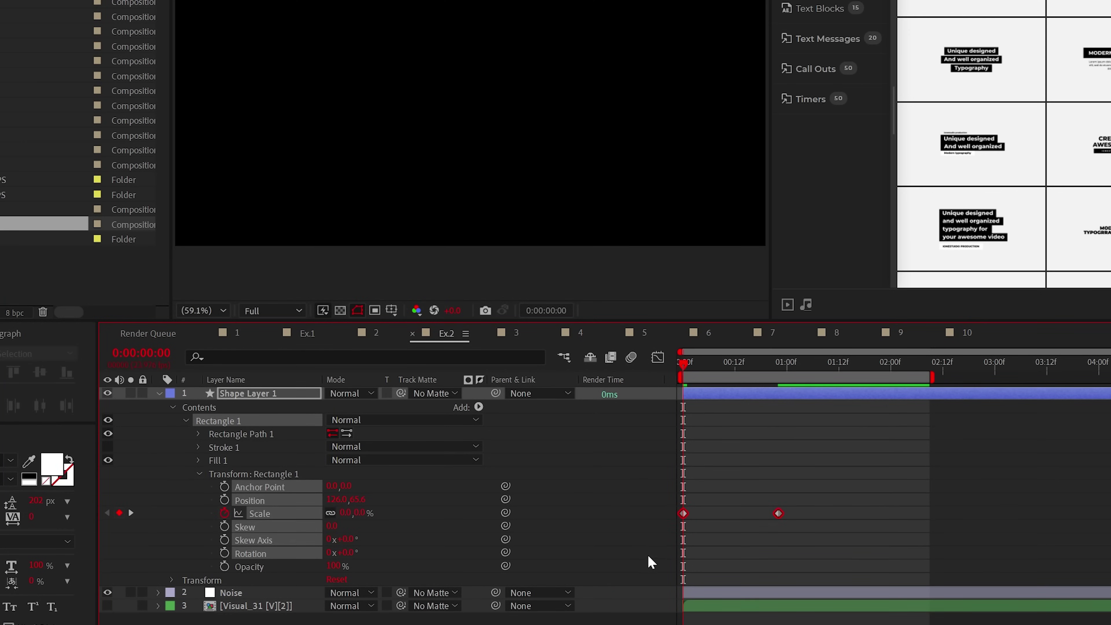
Duplicate Rectangle 1 as Rectangle 2 and offset the Scale keyframes
{"action": "left_click", "coordinate": [186, 420]}
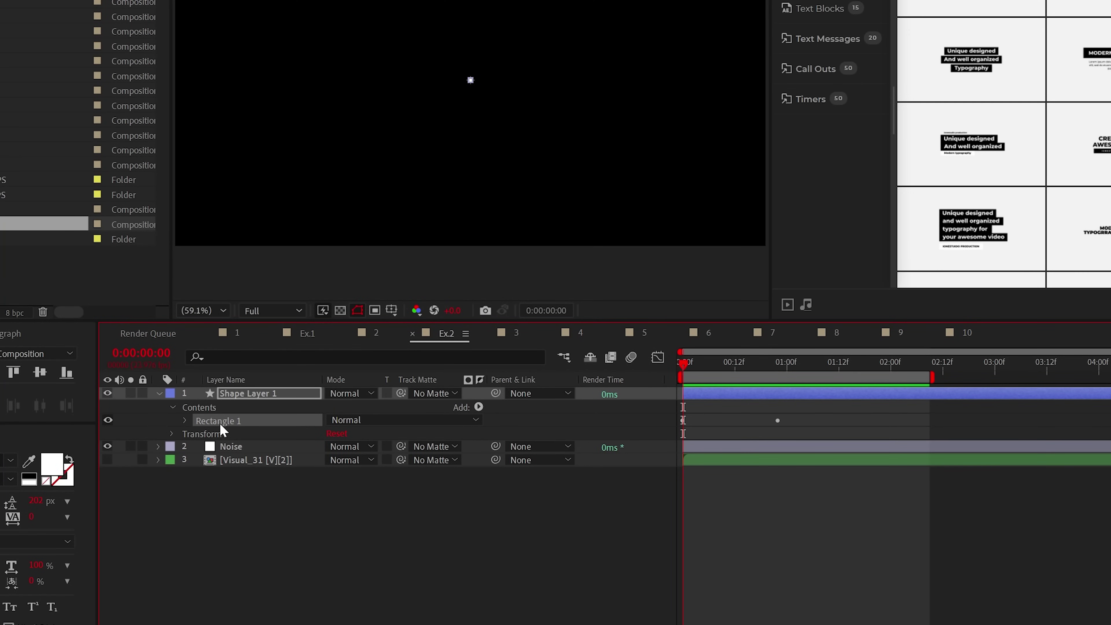
{"action": "key", "text": "ctrl+d"}
{"action": "left_click", "coordinate": [185, 434]}
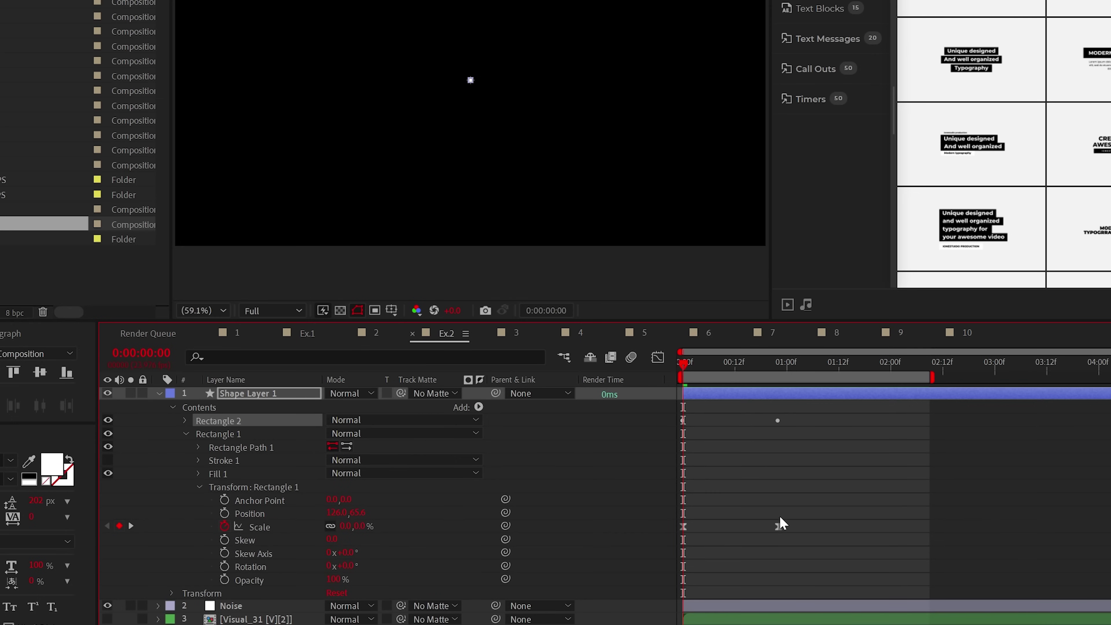
{"action": "left_click_drag", "start_coordinate": [781, 521], "coordinate": [683, 538]}
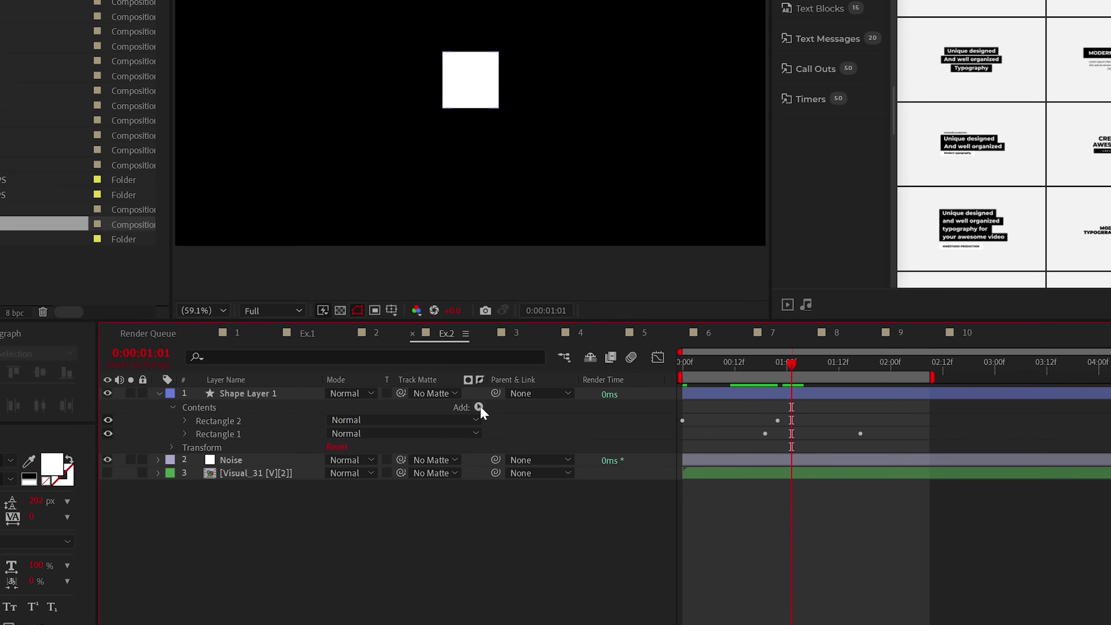
Add Merge Paths set to Subtract and preview the squares
{"action": "left_click", "coordinate": [477, 407]}
{"action": "left_click", "coordinate": [410, 562]}
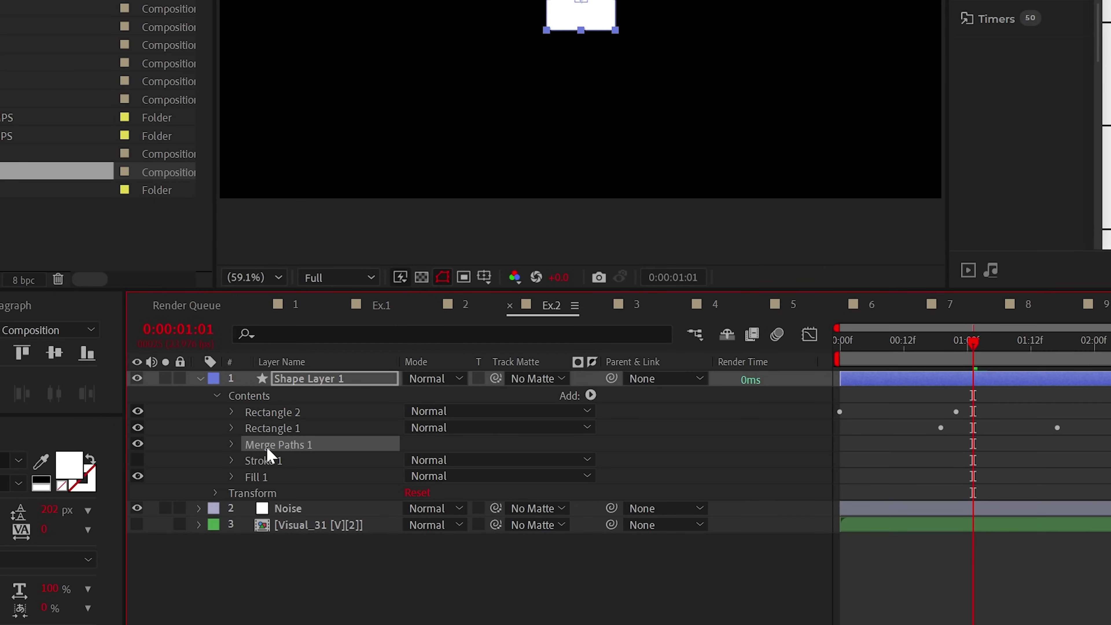
{"action": "left_click", "coordinate": [234, 444]}
{"action": "left_click", "coordinate": [455, 460]}
{"action": "left_click", "coordinate": [462, 525]}
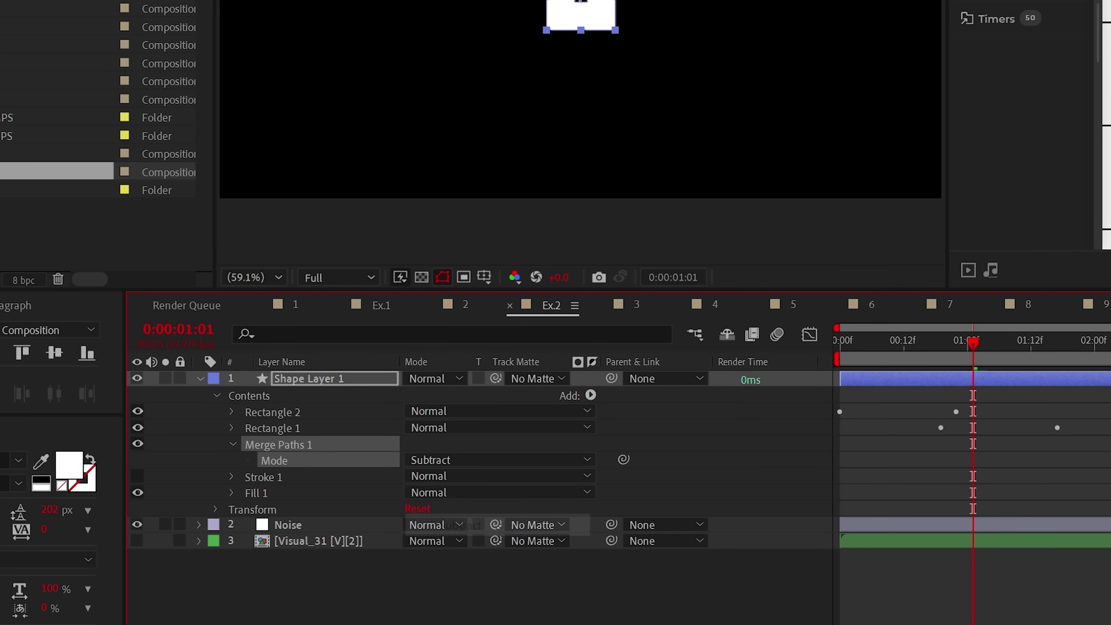
{"action": "key", "text": "space"}
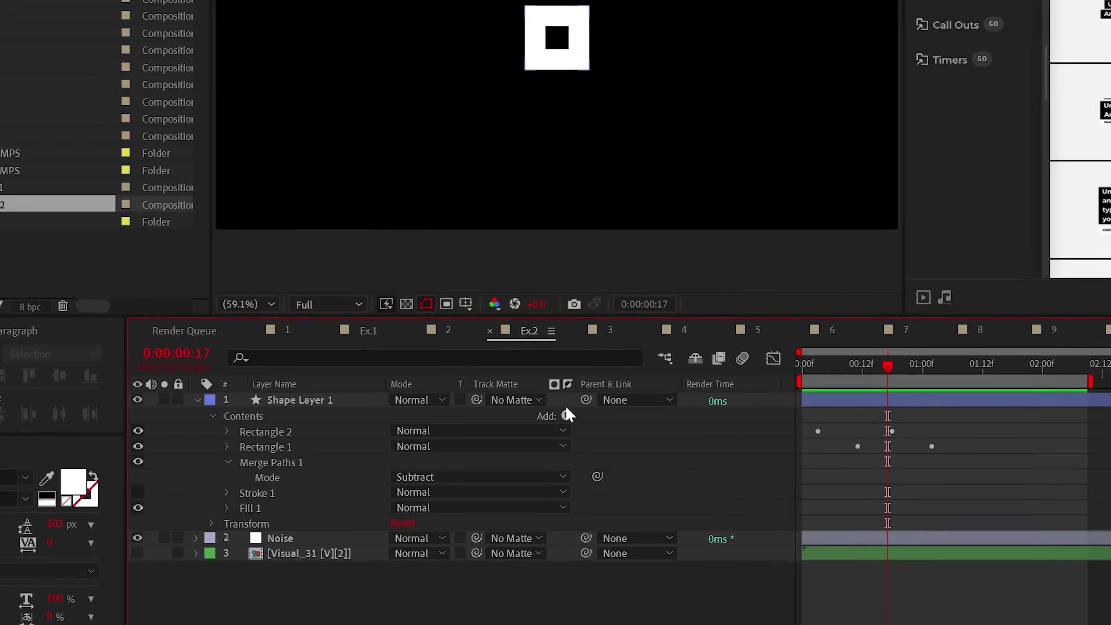
Add Pucker & Bloat to the shape with Amount -114
{"action": "left_click", "coordinate": [525, 545]}
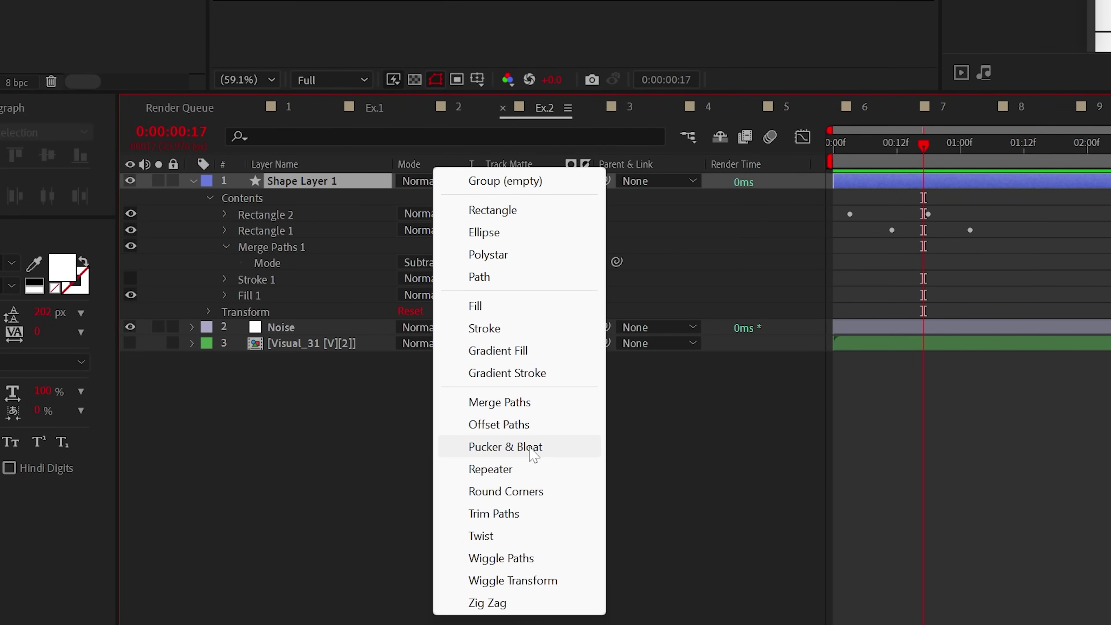
{"action": "left_click", "coordinate": [534, 447]}
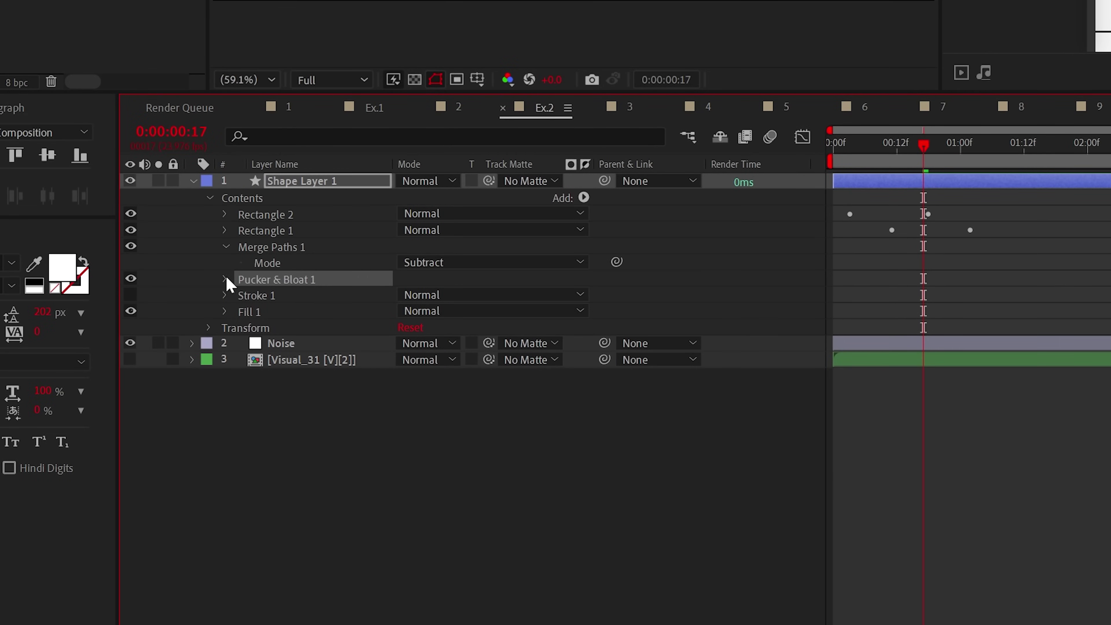
{"action": "left_click", "coordinate": [226, 279]}
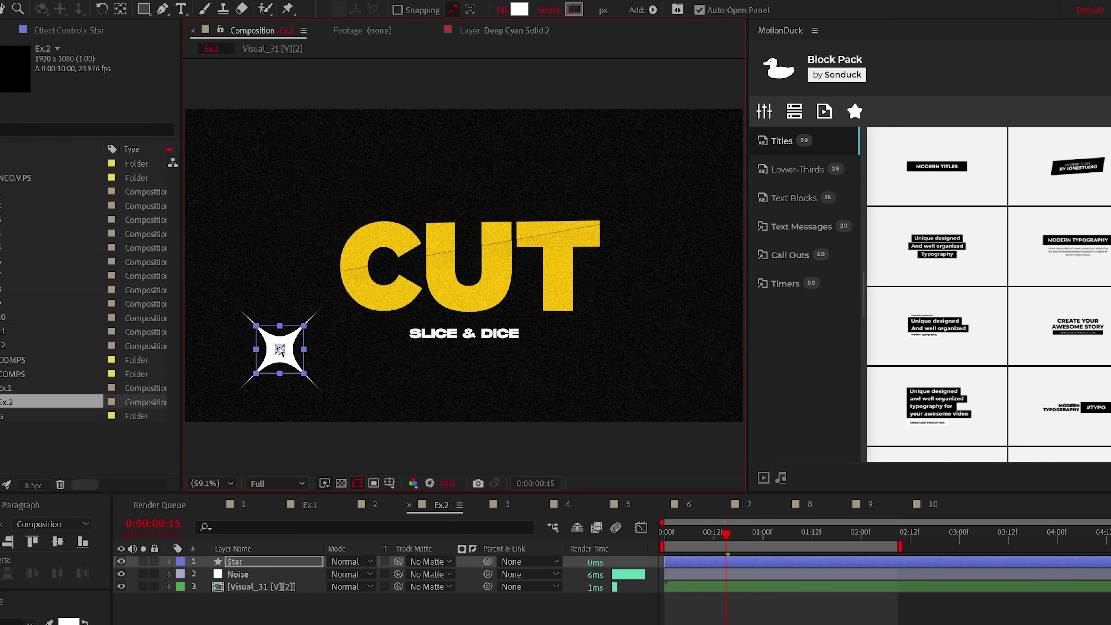
Duplicate the star layer three times, placing each copy at a different spot around CUT
{"action": "key", "text": "ctrl+d"}
{"action": "left_click_drag", "start_coordinate": [280, 350], "coordinate": [302, 203]}
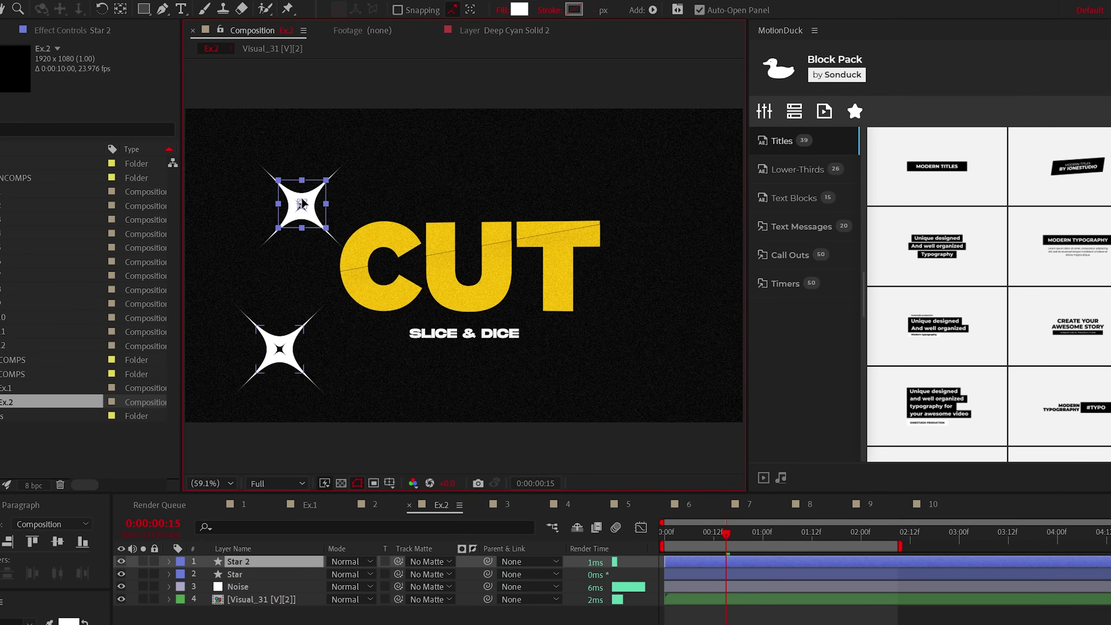
{"action": "key", "text": "ctrl+d"}
{"action": "left_click_drag", "start_coordinate": [643, 163], "coordinate": [637, 163]}
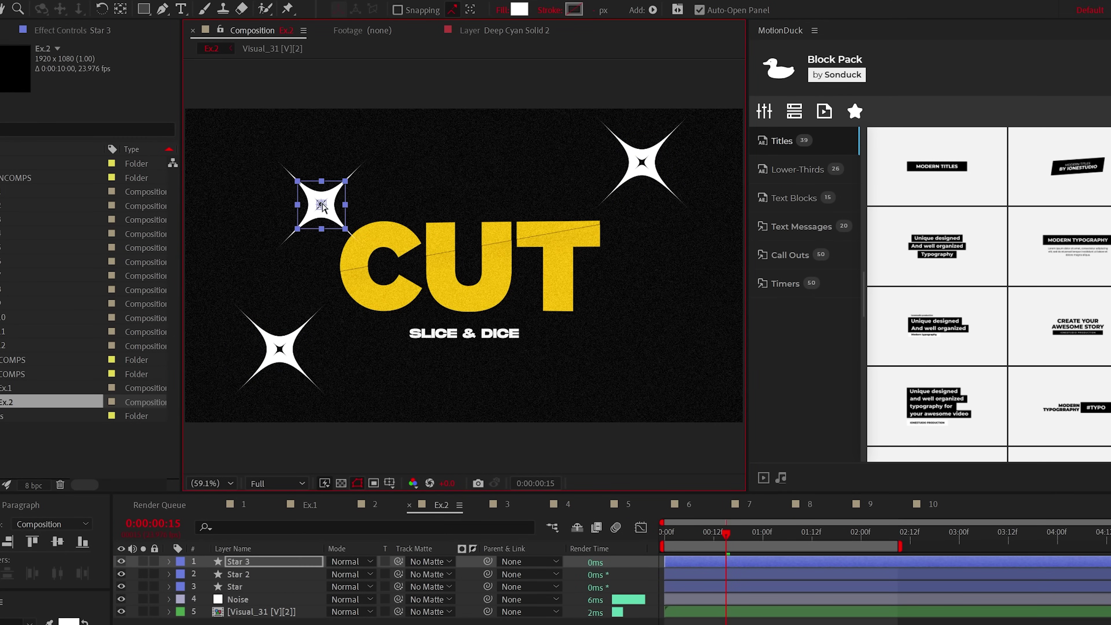
{"action": "key", "text": "ctrl+d"}
{"action": "left_click_drag", "start_coordinate": [323, 208], "coordinate": [628, 348]}
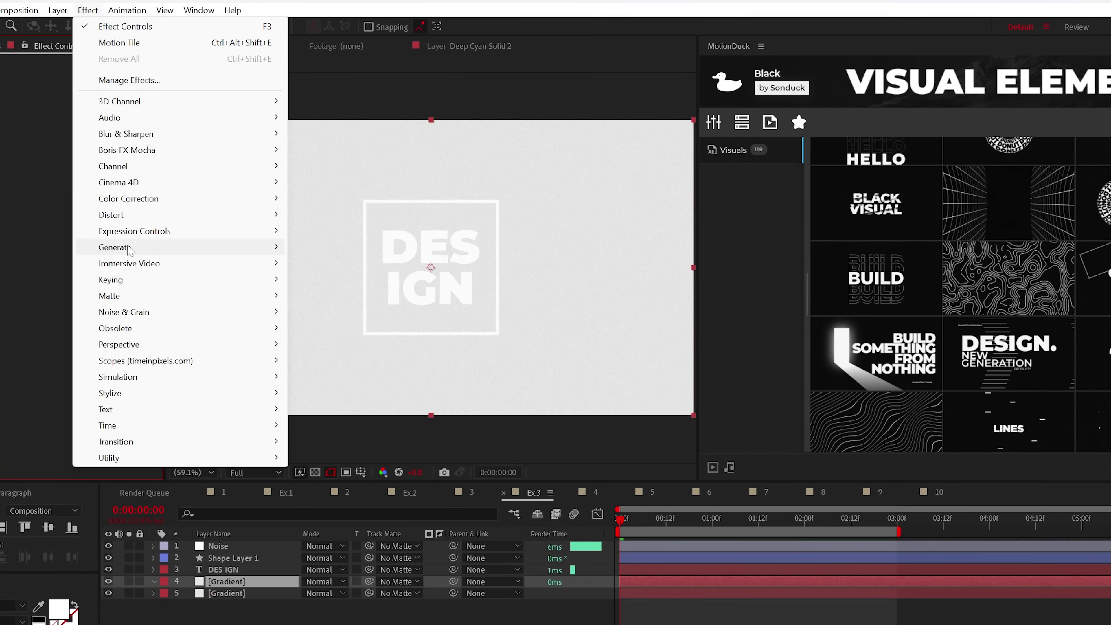
Apply 4-Color Gradient to the Gradient layer with orange, red and orange colours
{"action": "mouse_move", "coordinate": [129, 249]}
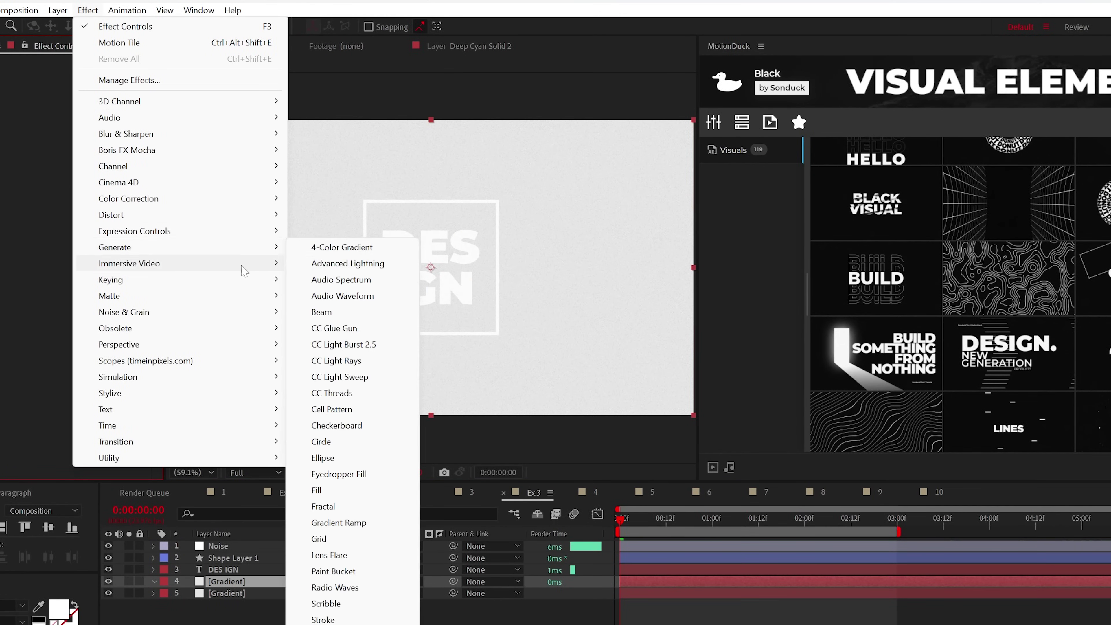
{"action": "left_click", "coordinate": [332, 248]}
{"action": "left_click", "coordinate": [70, 110]}
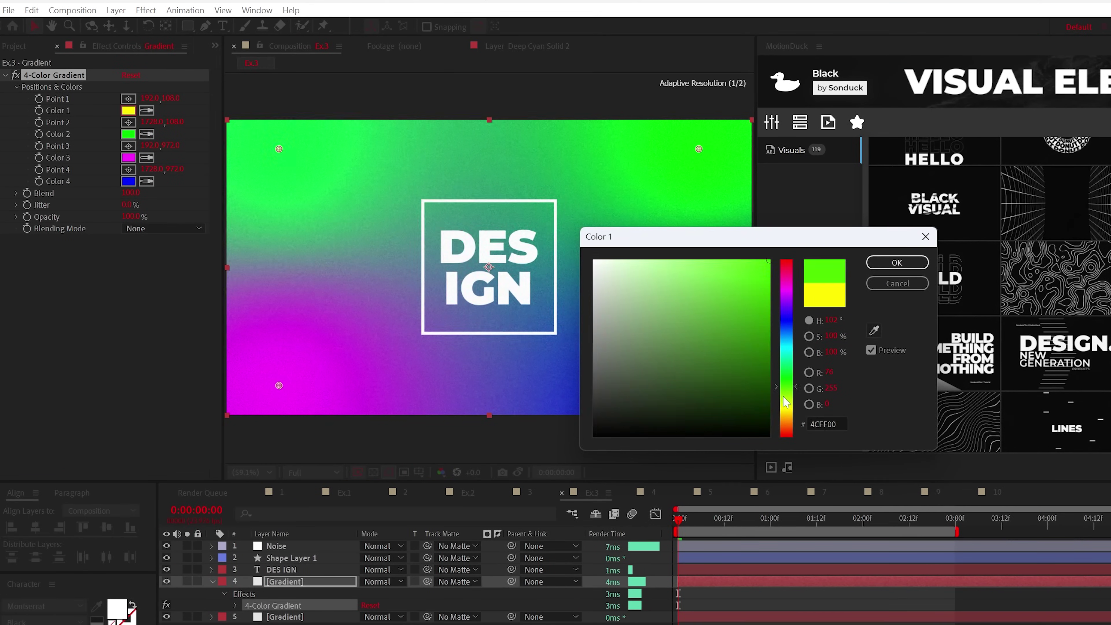
{"action": "left_click", "coordinate": [727, 433]}
{"action": "left_click", "coordinate": [839, 258]}
{"action": "left_click", "coordinate": [70, 134]}
{"action": "left_click", "coordinate": [624, 307]}
{"action": "left_click", "coordinate": [839, 258]}
{"action": "left_click", "coordinate": [128, 157]}
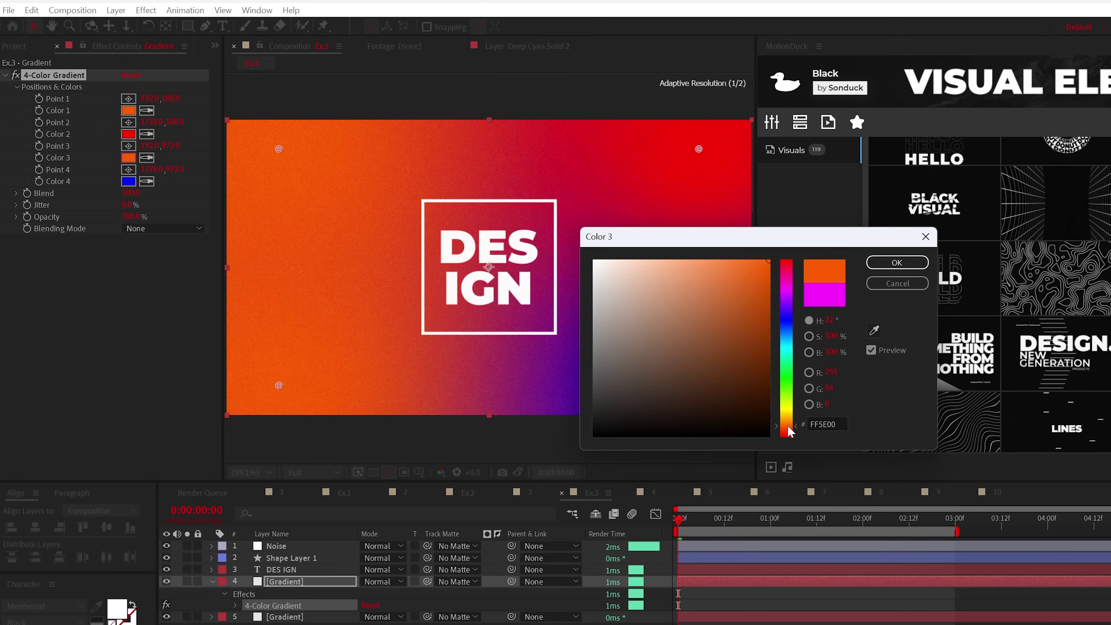
{"action": "left_click", "coordinate": [897, 262]}
Add Posterize to the gradient with Level 10 to create colour bands
{"action": "left_click", "coordinate": [145, 9]}
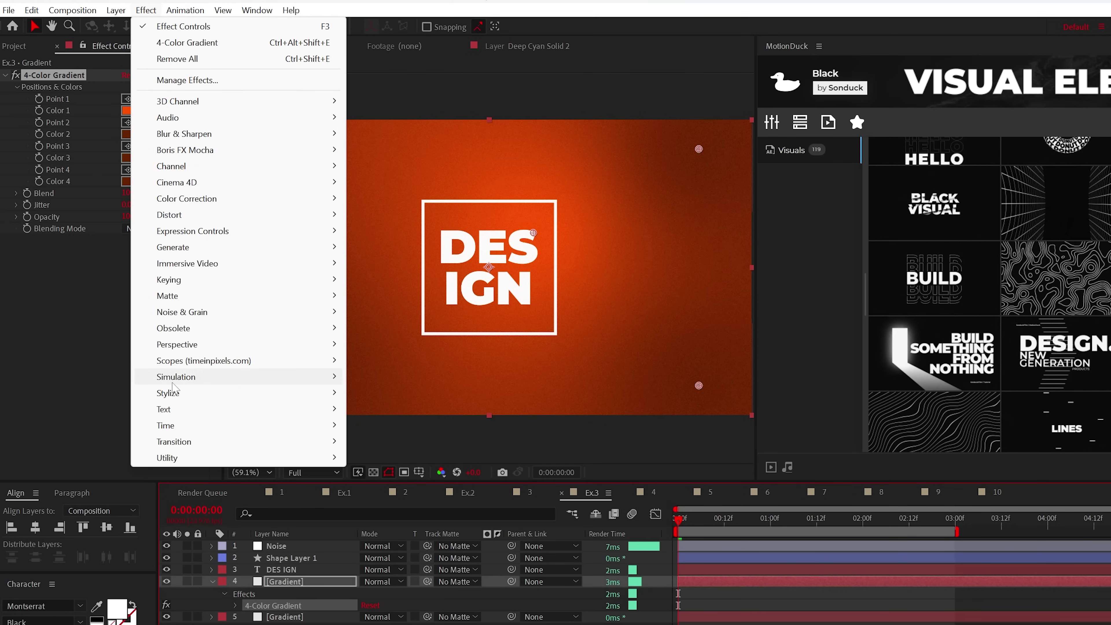
{"action": "mouse_move", "coordinate": [175, 391]}
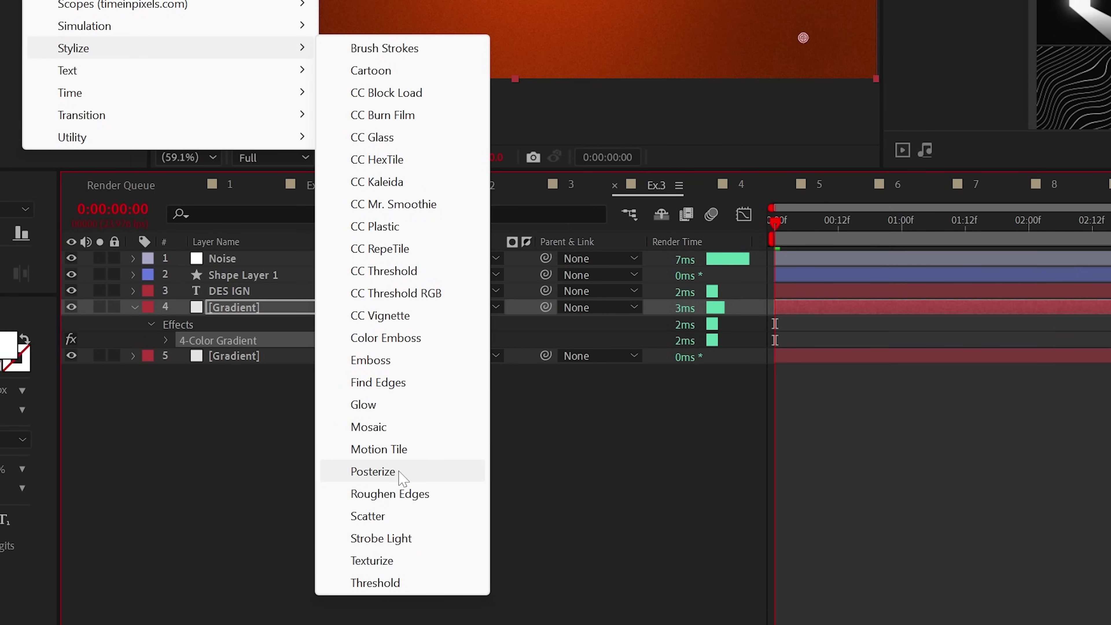
{"action": "left_click", "coordinate": [399, 472]}
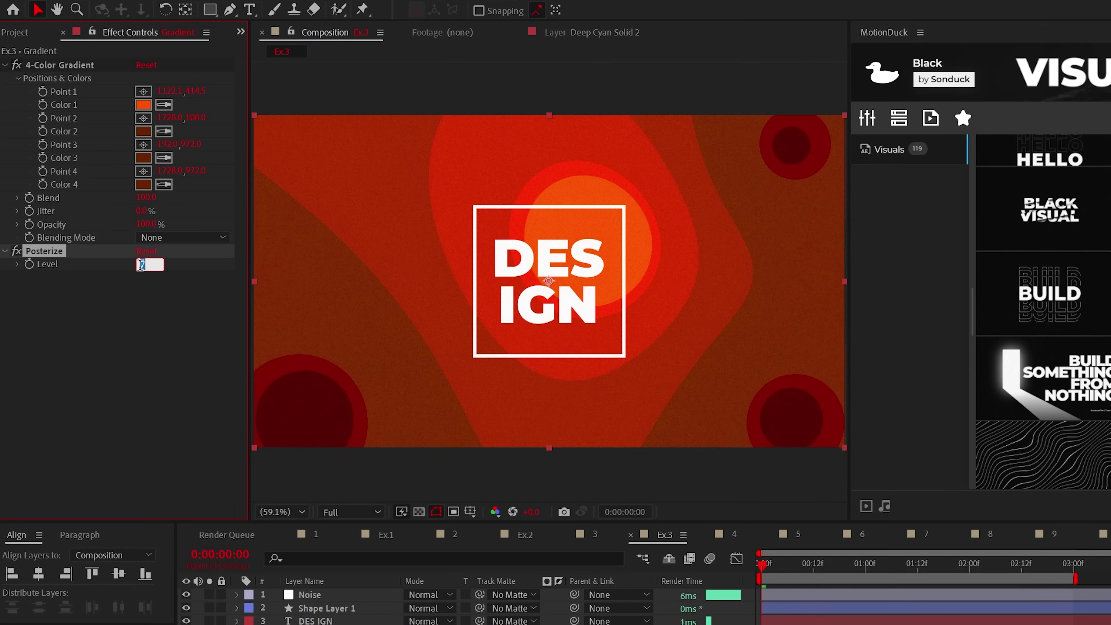
{"action": "type", "text": "10"}
{"action": "left_click", "coordinate": [122, 341]}
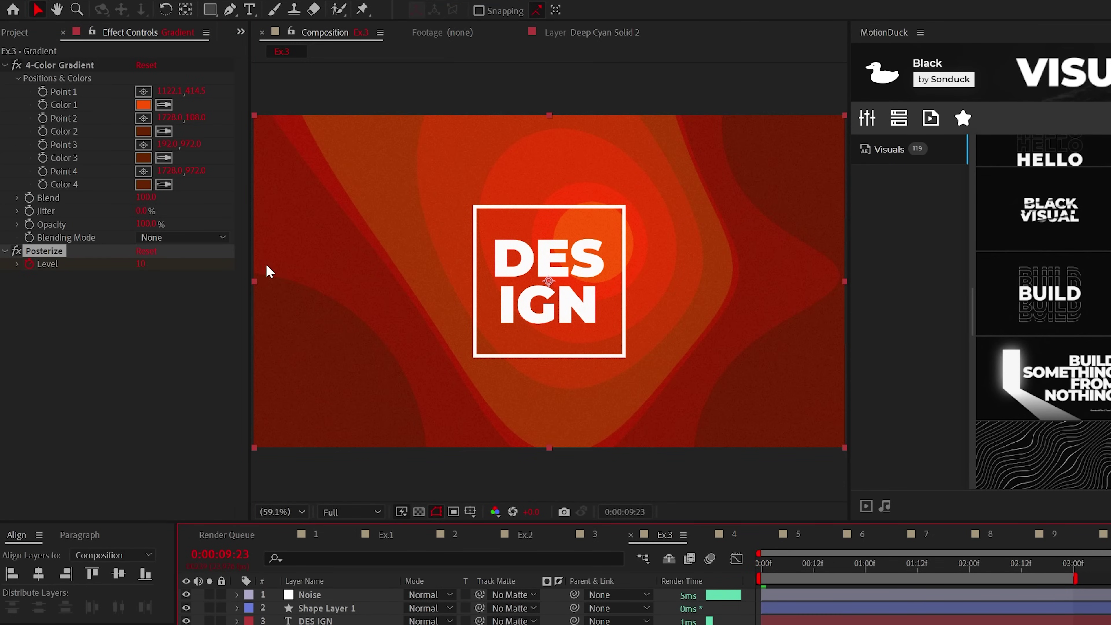
{"action": "left_click_drag", "start_coordinate": [142, 269], "coordinate": [180, 267]}
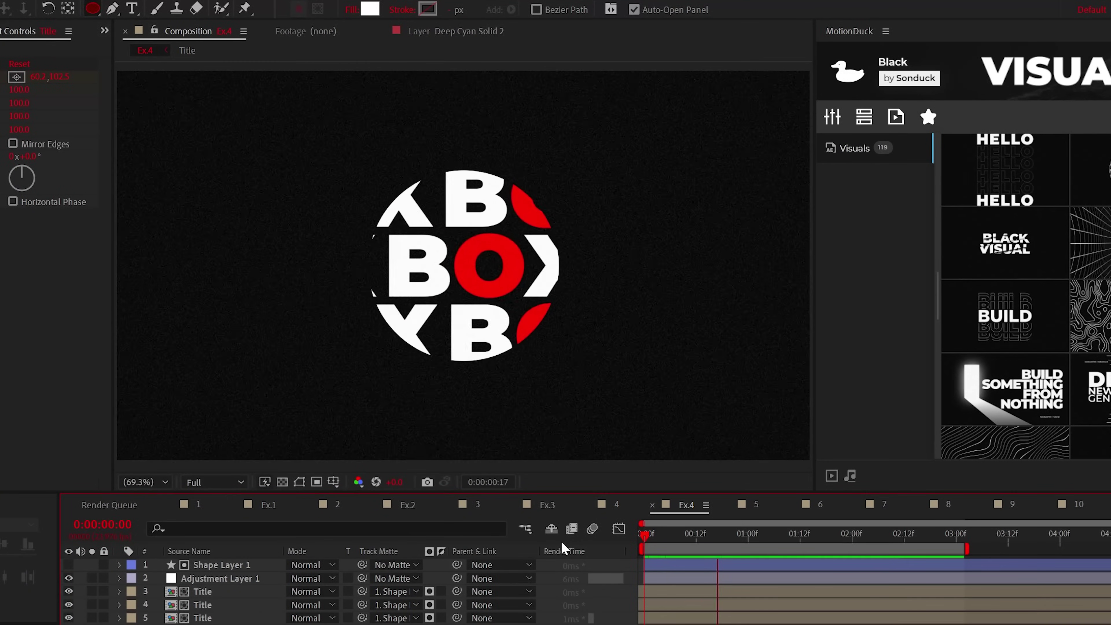
Pre-compose the BOX text layer into a precomp named 'Title'
{"action": "right_click", "coordinate": [183, 77]}
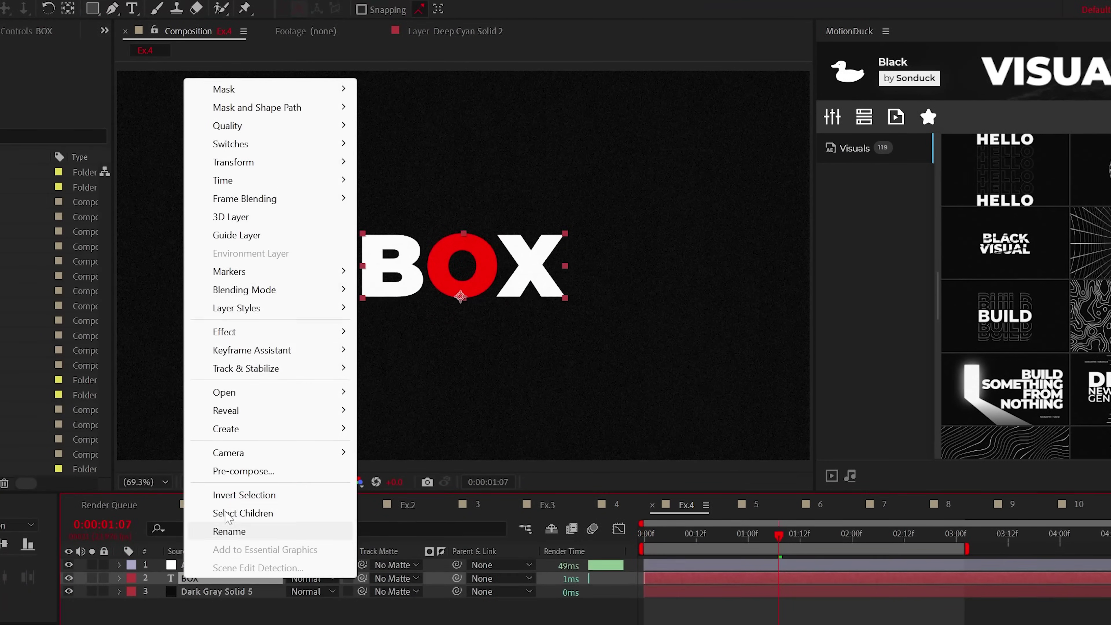
{"action": "left_click", "coordinate": [236, 469]}
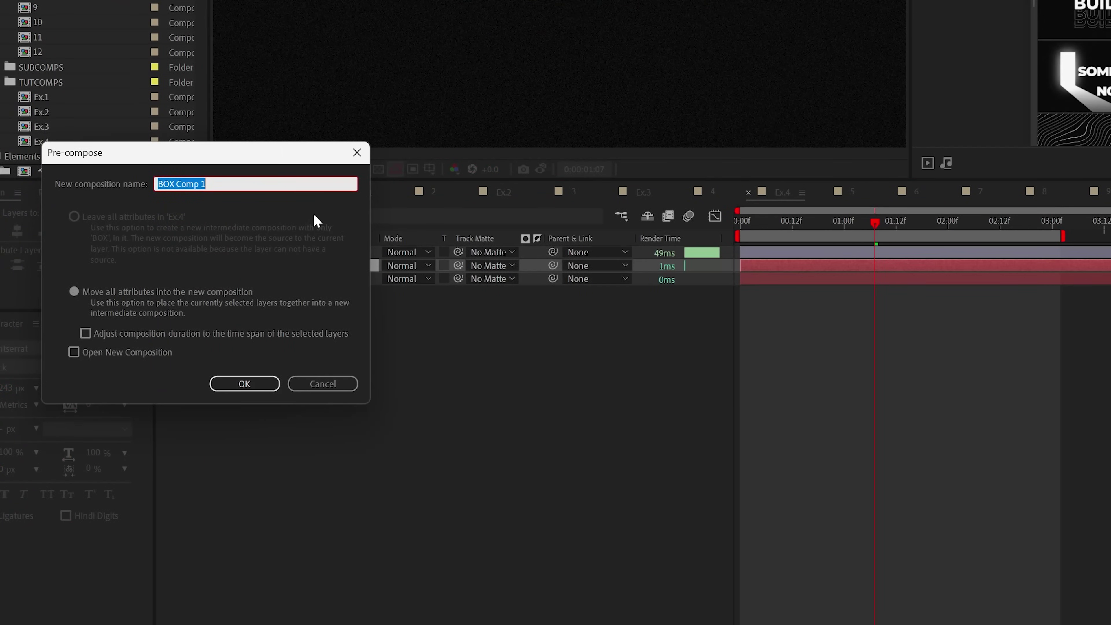
{"action": "type", "text": "Title"}
{"action": "key", "text": "Return"}
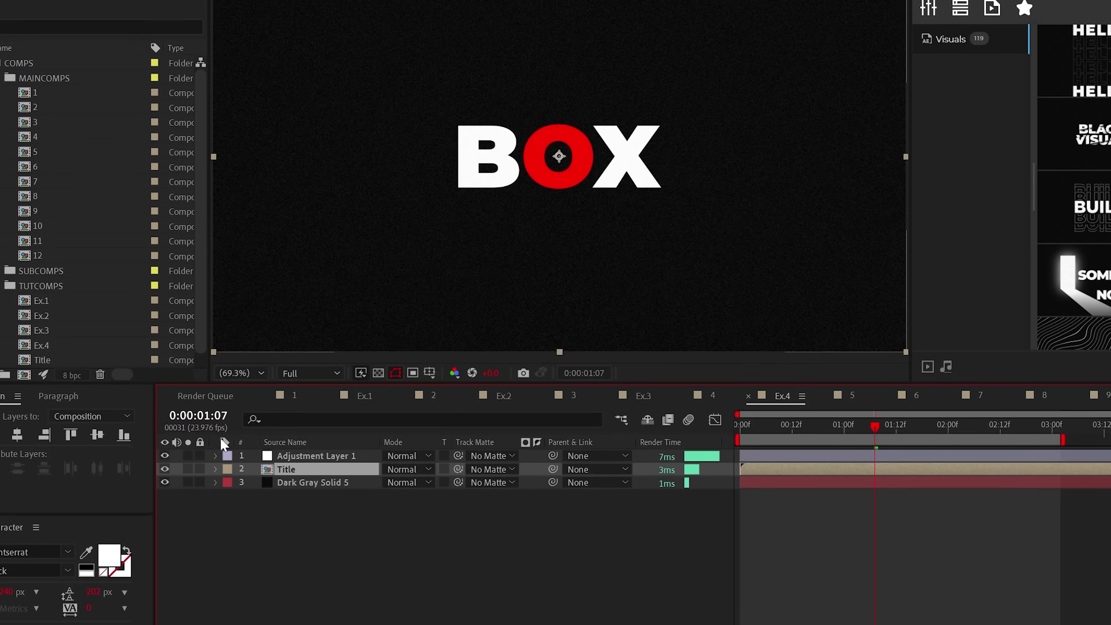
Crop the Title comp to 597 x 205 around the word, then return to Ex.4
{"action": "double_click", "coordinate": [276, 471]}
{"action": "left_click", "coordinate": [53, 13]}
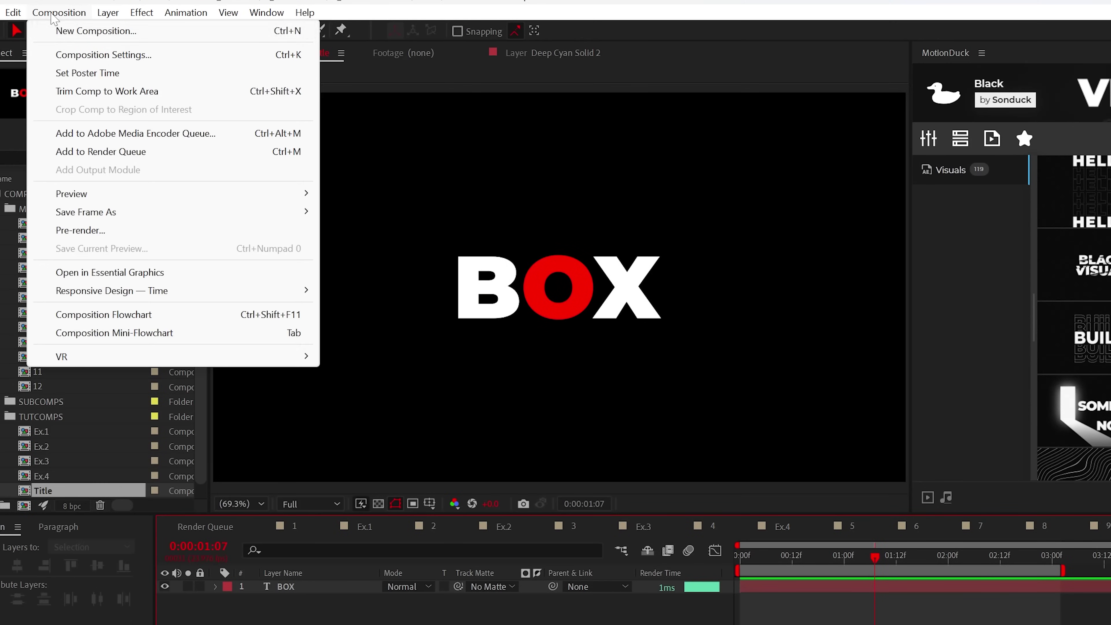
{"action": "left_click", "coordinate": [75, 57]}
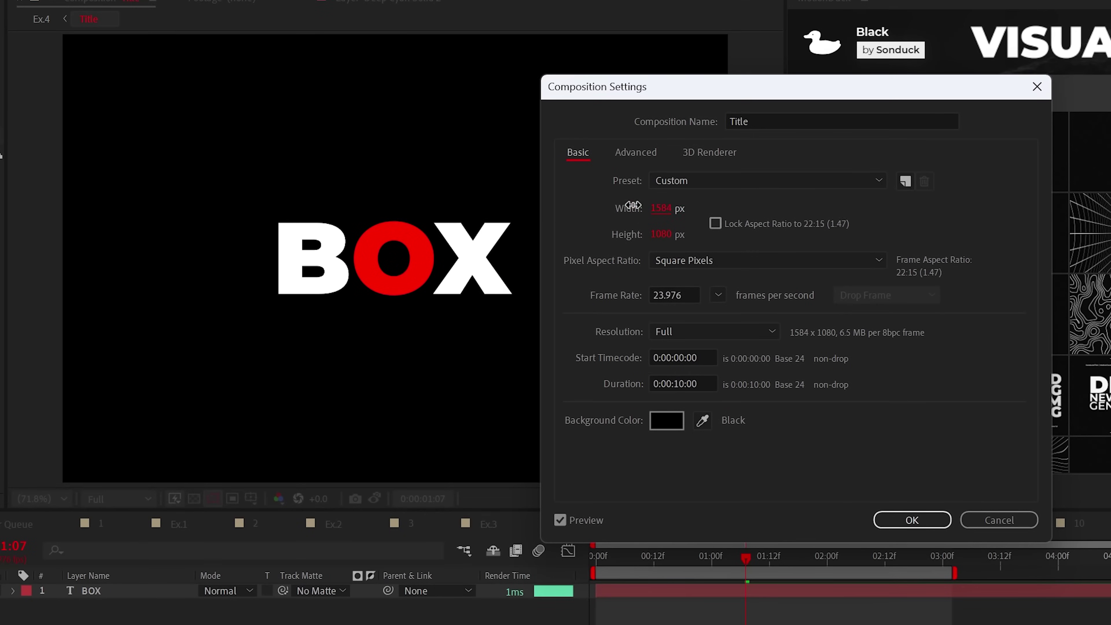
{"action": "left_click_drag", "start_coordinate": [632, 205], "coordinate": [656, 229]}
{"action": "key", "text": "Return"}
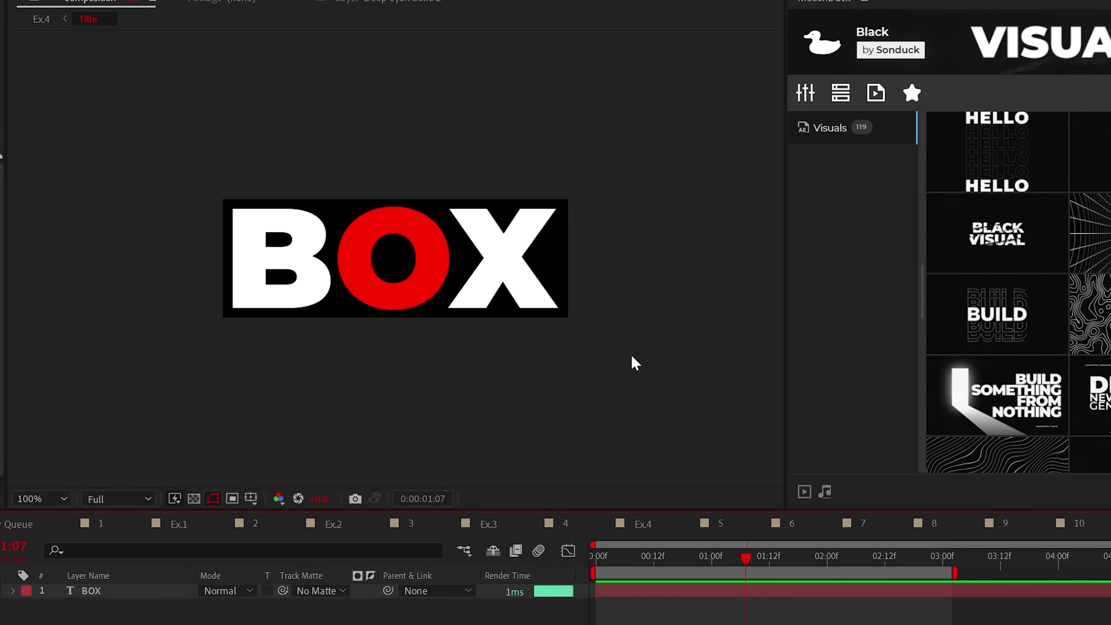
{"action": "left_click", "coordinate": [643, 524]}
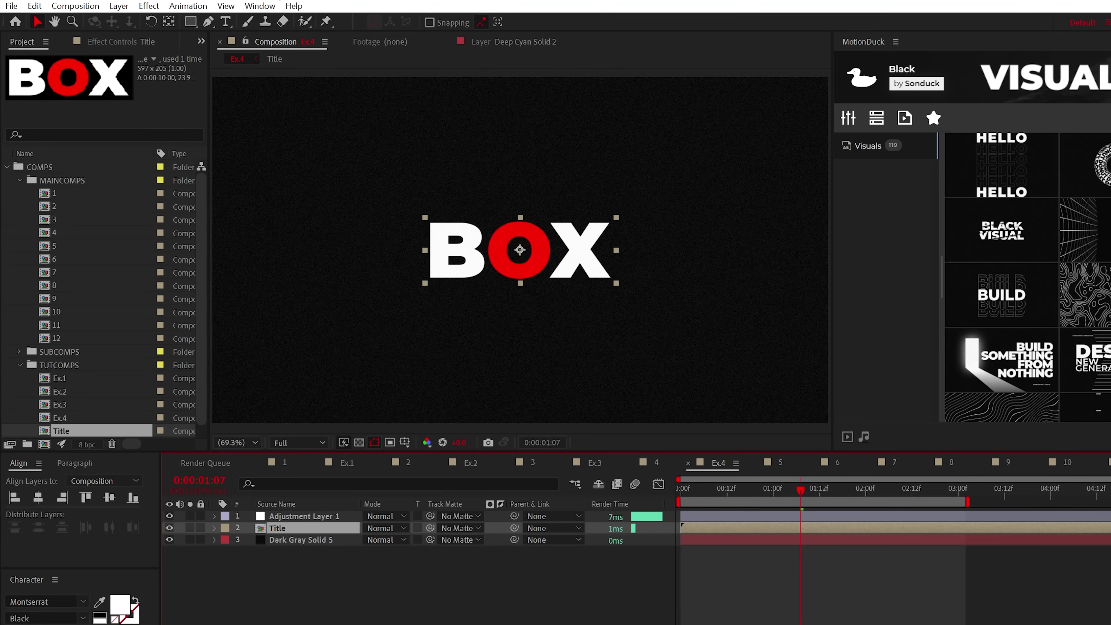
Apply Motion Tile to Title, offset the tiles, and duplicate it into three stacked rows
{"action": "left_click", "coordinate": [149, 5]}
{"action": "mouse_move", "coordinate": [175, 388]}
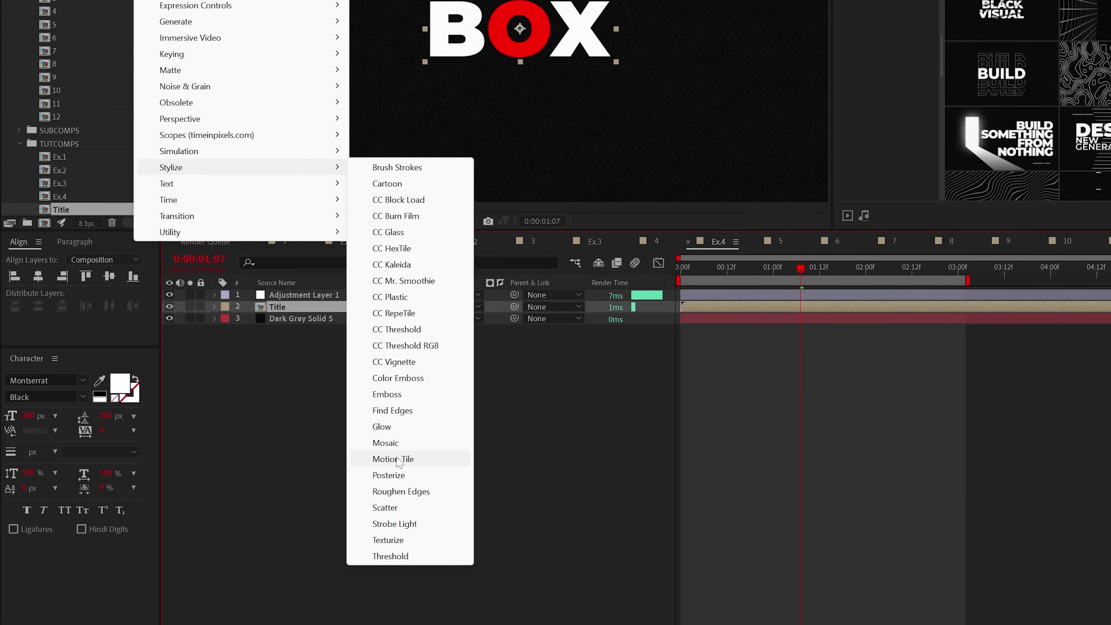
{"action": "left_click", "coordinate": [390, 624]}
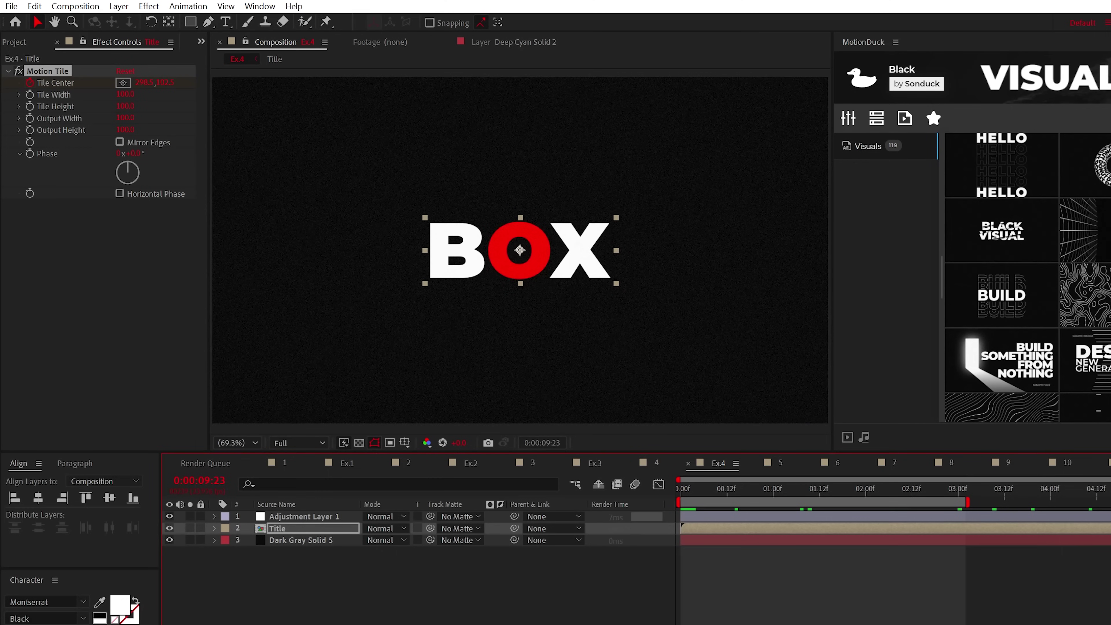
{"action": "left_click_drag", "start_coordinate": [146, 81], "coordinate": [48, 100]}
{"action": "key", "text": "ctrl+d"}
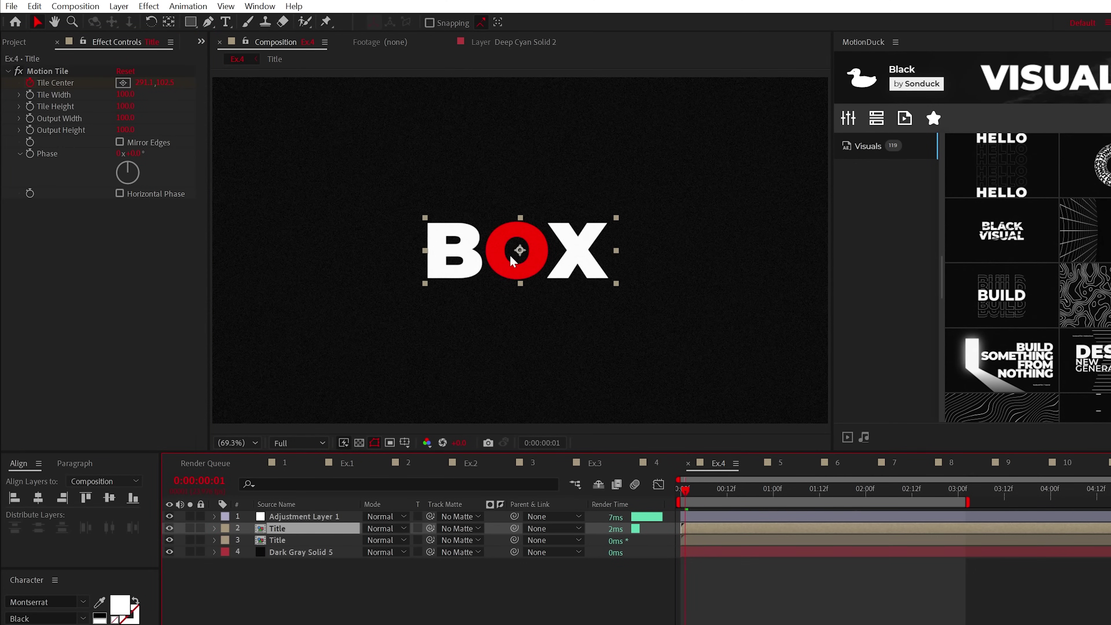
{"action": "key", "text": "ctrl+d"}
{"action": "left_click_drag", "start_coordinate": [521, 263], "coordinate": [522, 324]}
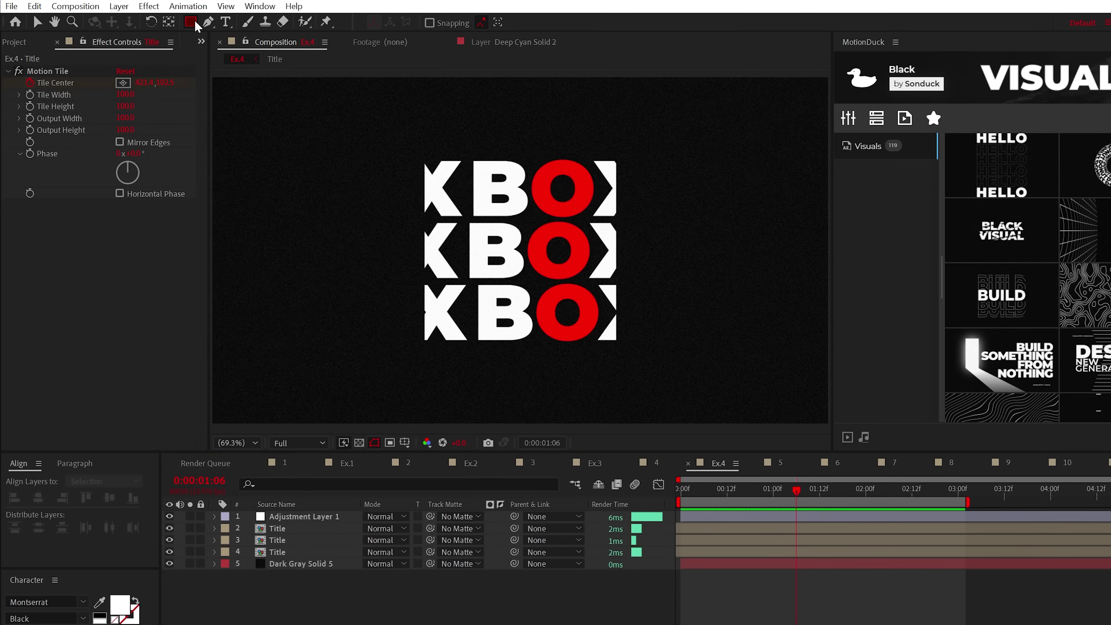
Draw a circle over the rows and set it as the Title layers' track matte
{"action": "left_click", "coordinate": [192, 22]}
{"action": "left_click_drag", "start_coordinate": [540, 273], "coordinate": [559, 277]}
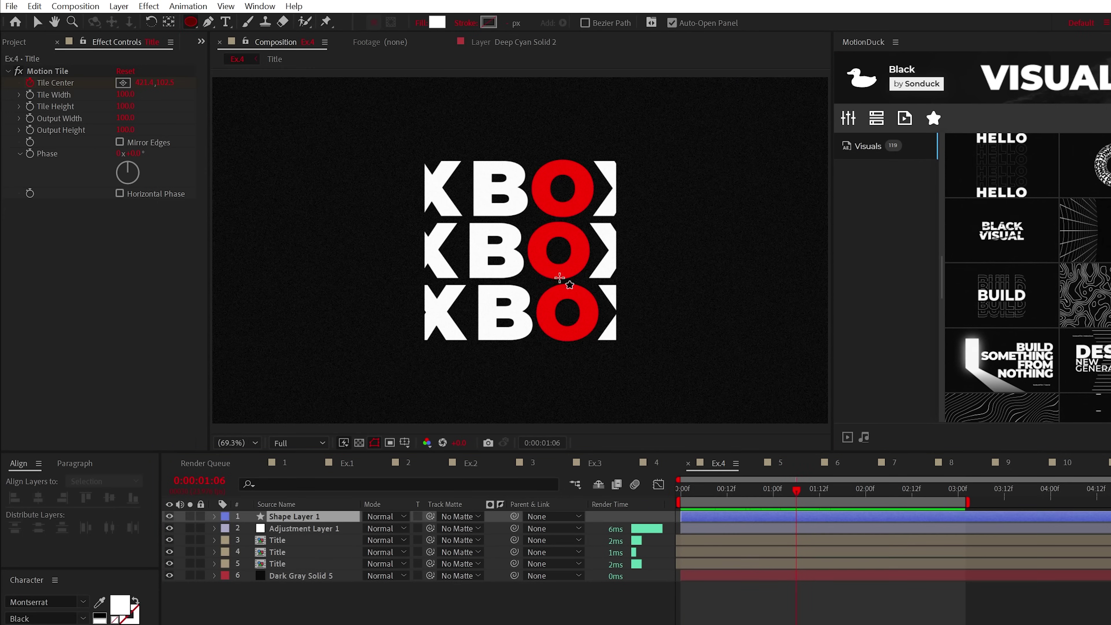
{"action": "left_click", "coordinate": [277, 539]}
{"action": "left_click", "coordinate": [277, 564], "text": "shift"}
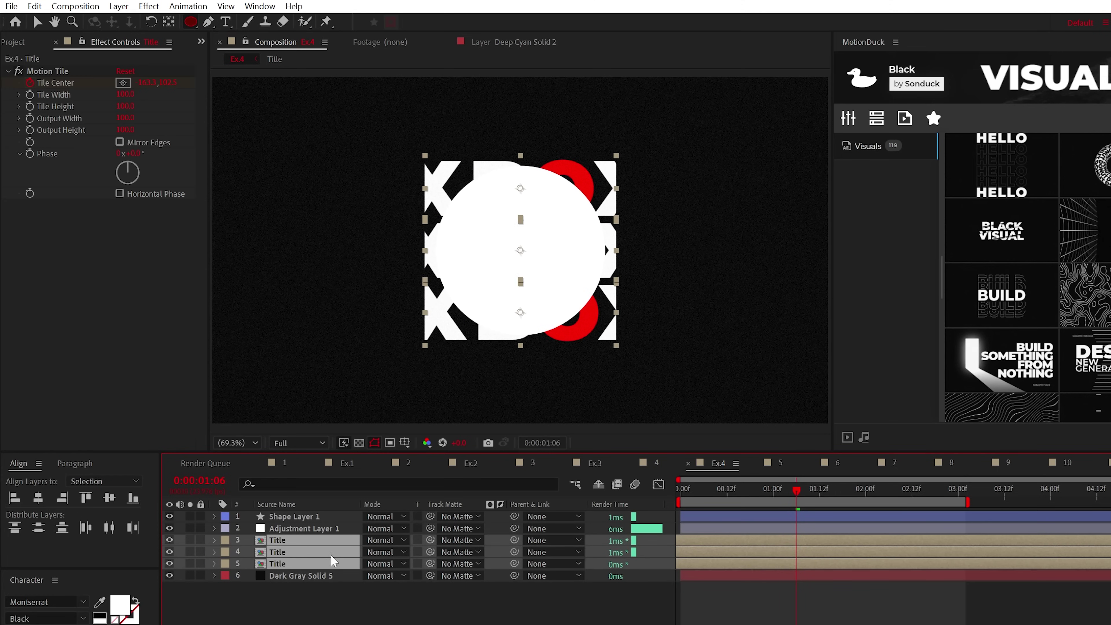
{"action": "left_click", "coordinate": [457, 540]}
{"action": "left_click", "coordinate": [495, 576]}
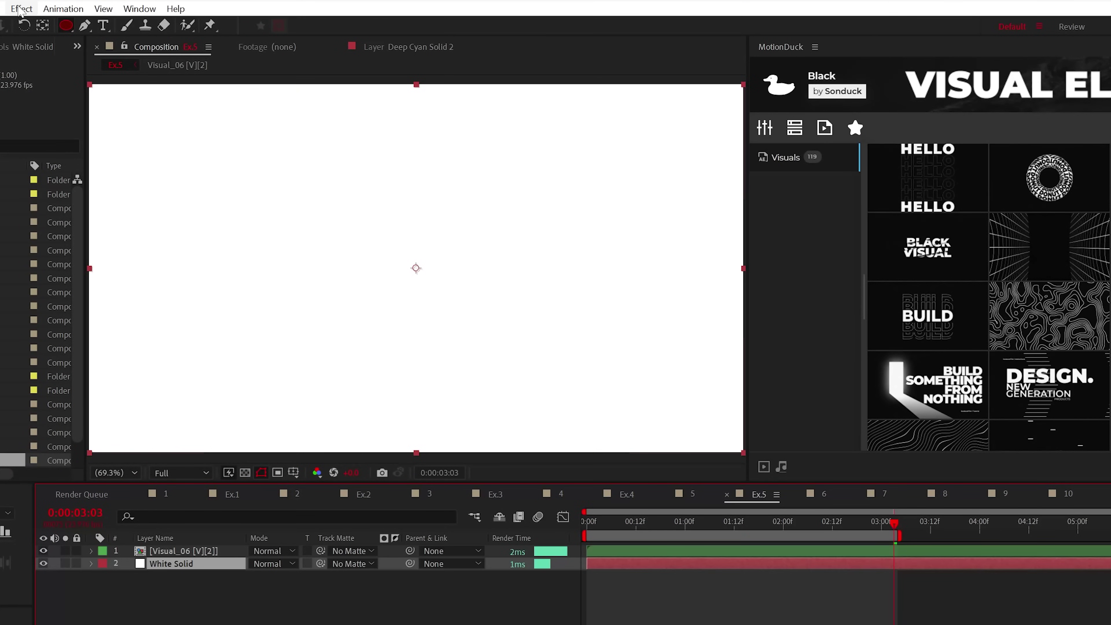
Apply Fractal Noise to the White Solid with Contrast 500
{"action": "left_click", "coordinate": [22, 8]}
{"action": "mouse_move", "coordinate": [162, 329]}
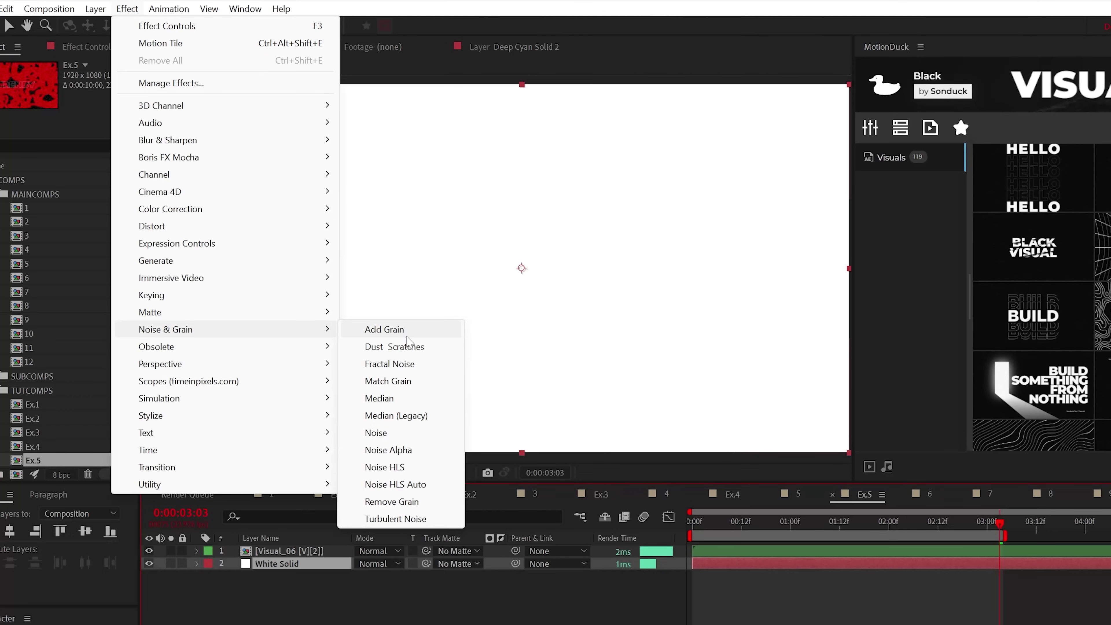
{"action": "left_click", "coordinate": [419, 366]}
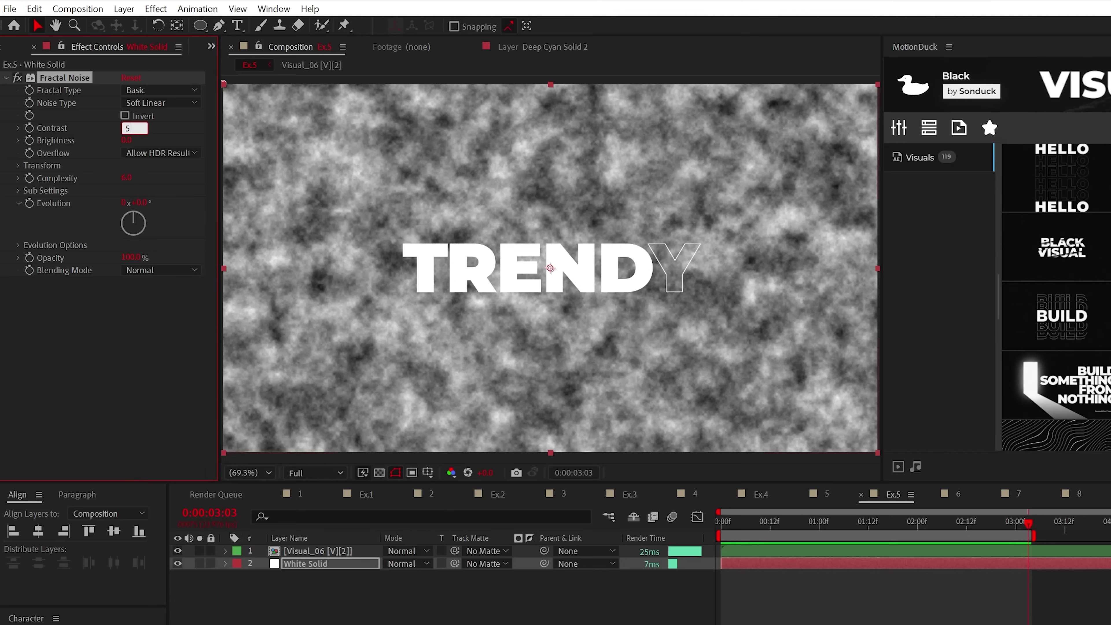
{"action": "left_click", "coordinate": [130, 345]}
Drive the noise Evolution with the expression time*20 and set its Scale to 250
{"action": "left_click", "coordinate": [33, 203], "text": "alt"}
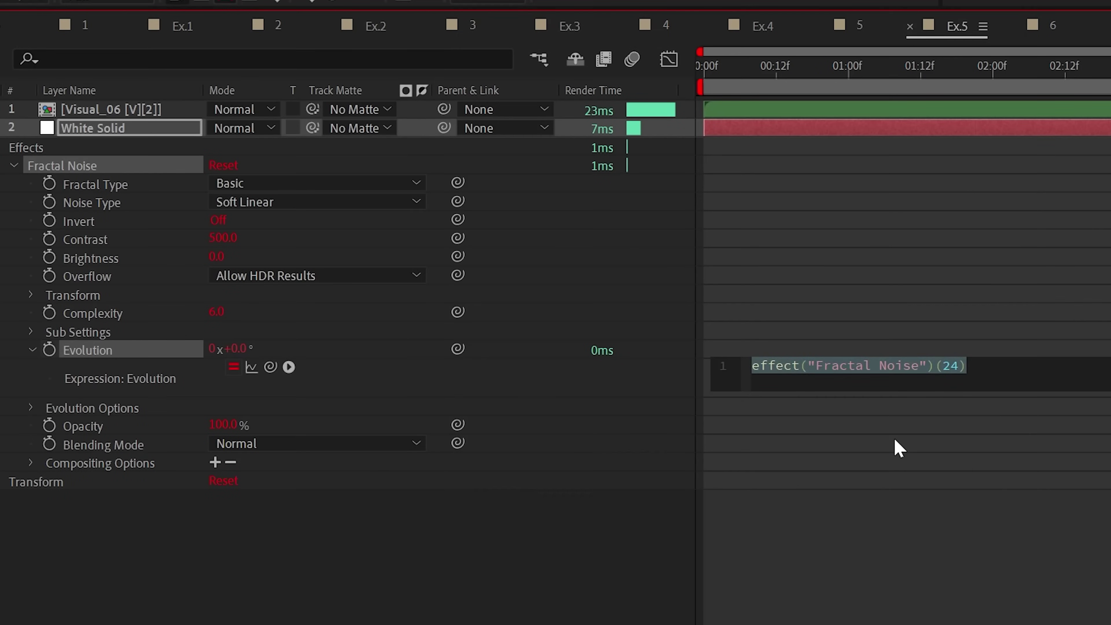
{"action": "type", "text": "time*20"}
{"action": "left_click", "coordinate": [780, 448]}
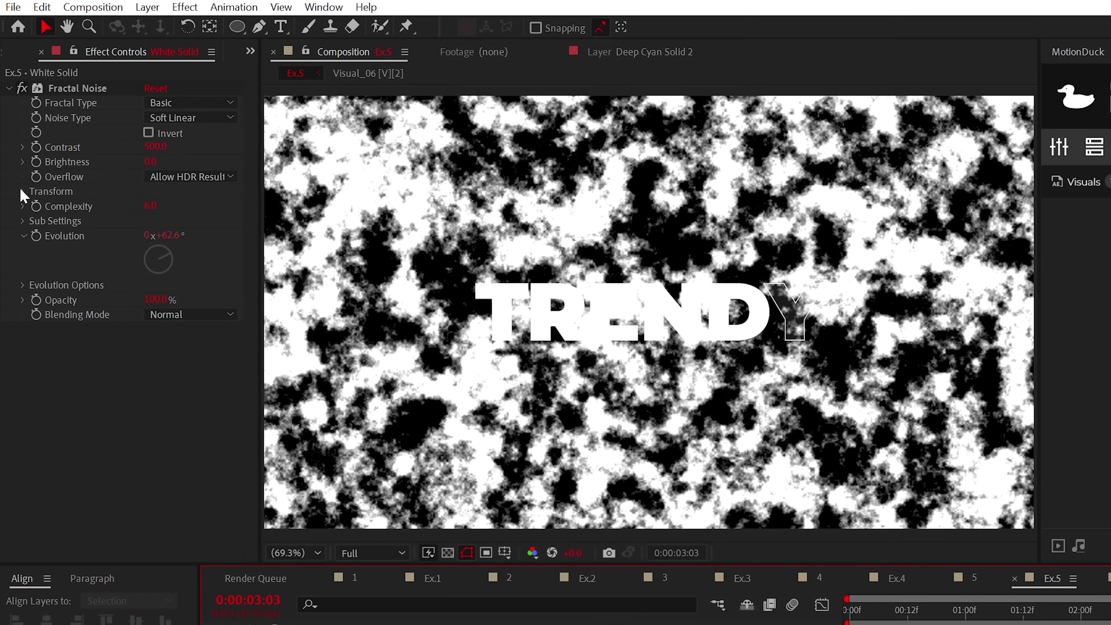
{"action": "left_click", "coordinate": [24, 191]}
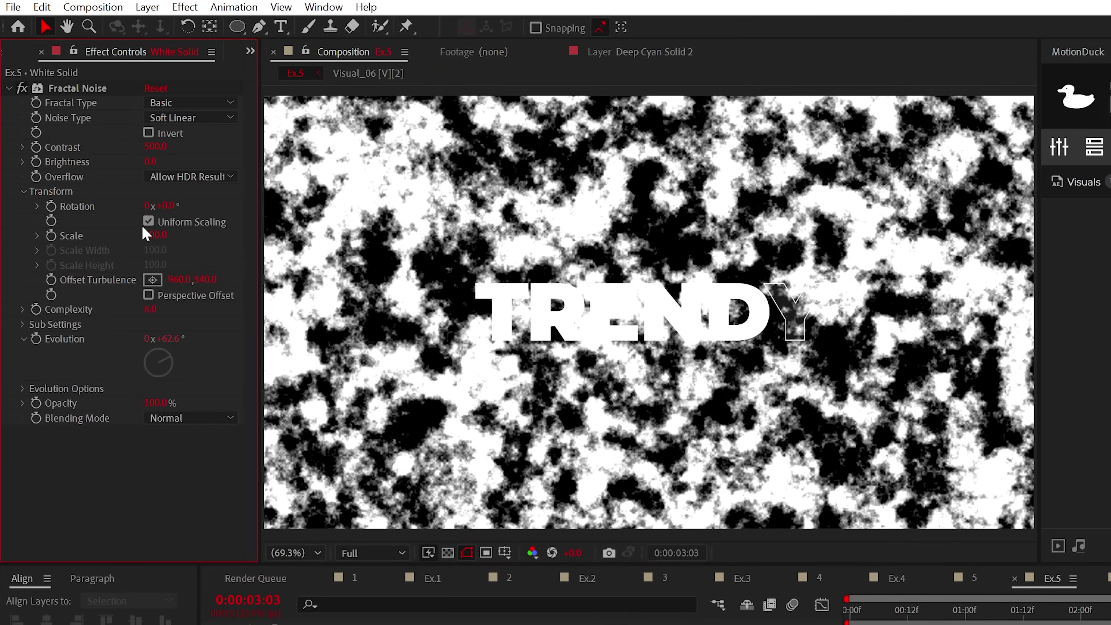
{"action": "key", "text": "Return"}
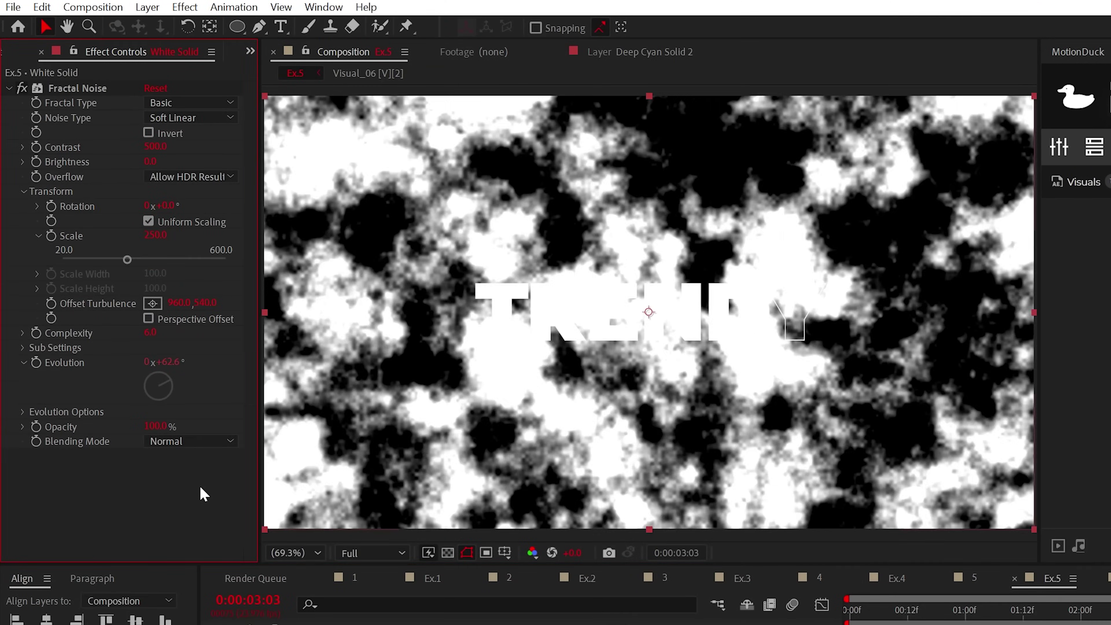
Add Fast Box Blur with radius 50 and Posterize to the noise solid
{"action": "left_click", "coordinate": [9, 88]}
{"action": "left_click", "coordinate": [185, 7]}
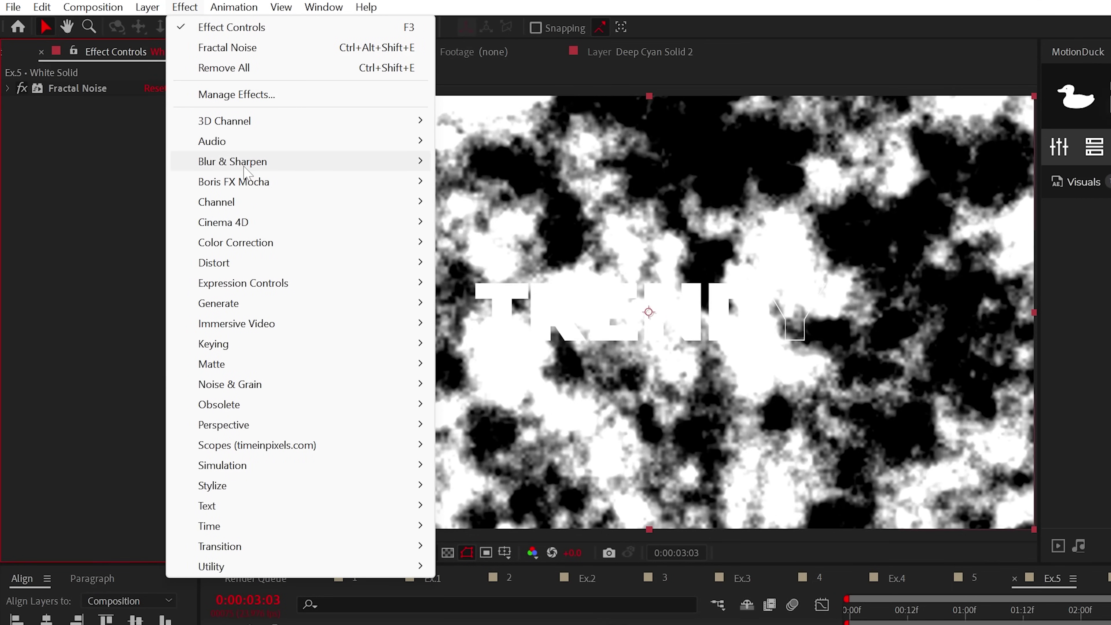
{"action": "mouse_move", "coordinate": [232, 161]}
{"action": "left_click", "coordinate": [517, 362]}
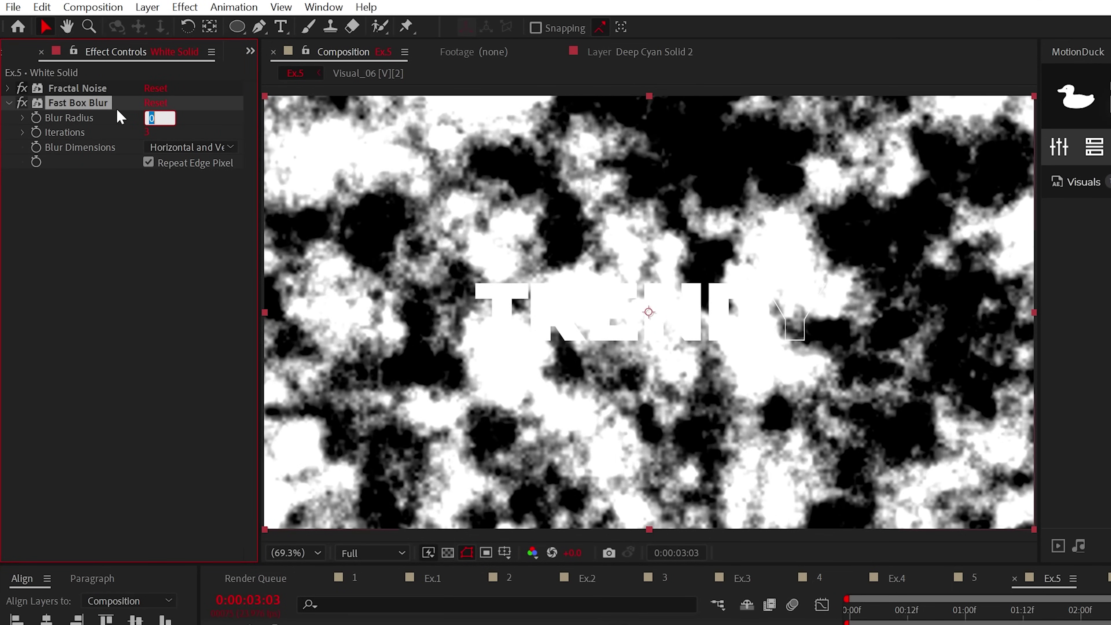
{"action": "key", "text": "Tab"}
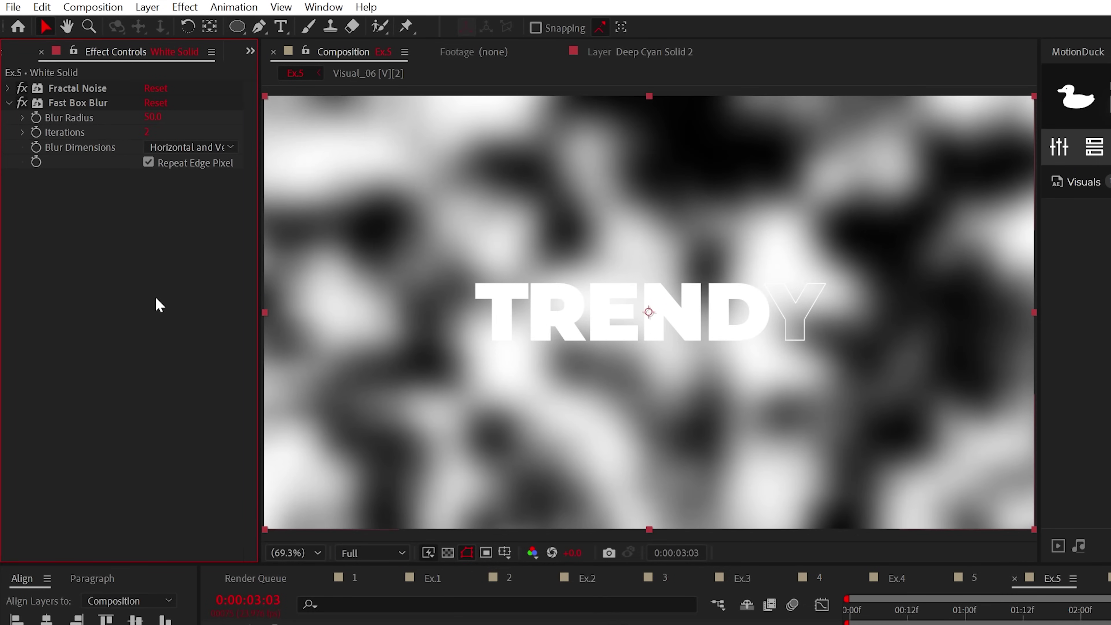
{"action": "left_click", "coordinate": [185, 7]}
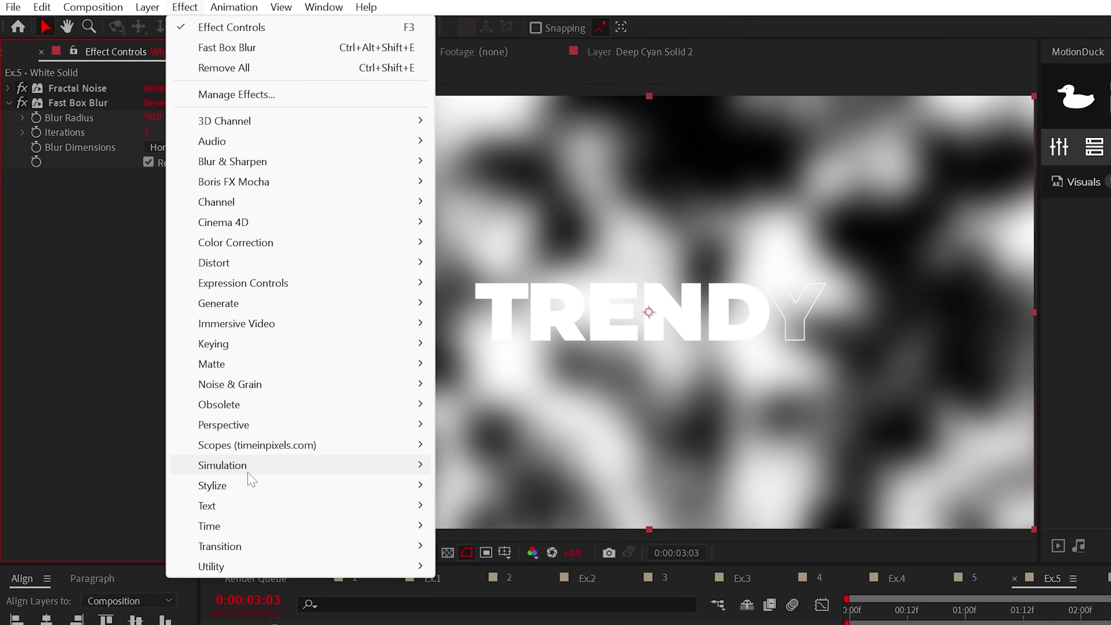
{"action": "mouse_move", "coordinate": [248, 486]}
{"action": "left_click", "coordinate": [484, 384]}
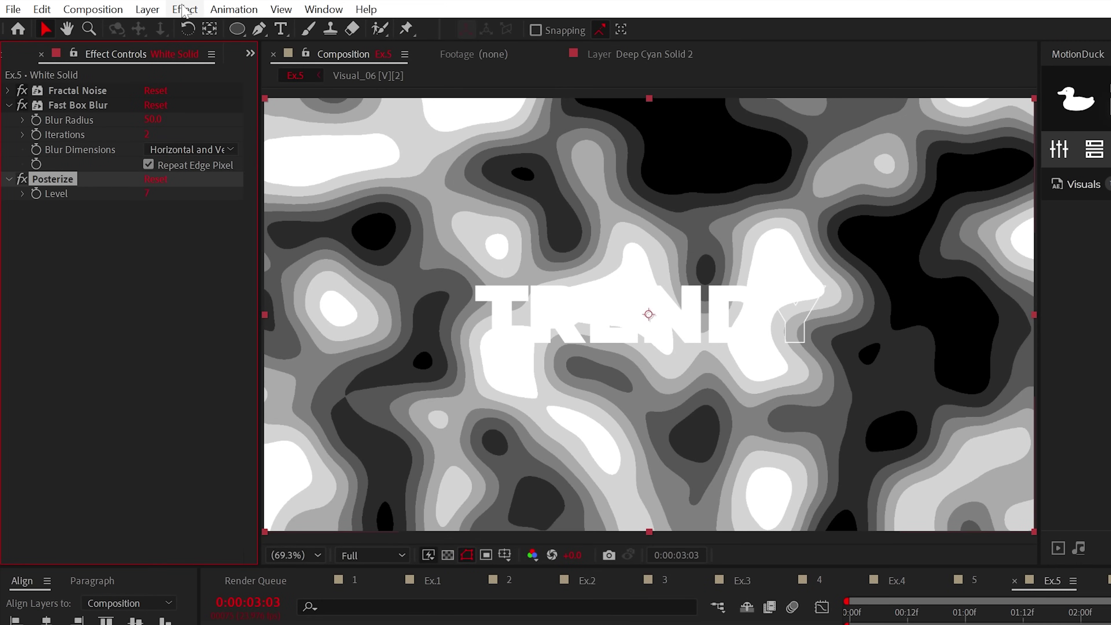
Add Find Edges and Extract with White Point 250 to form contour lines
{"action": "left_click", "coordinate": [185, 8]}
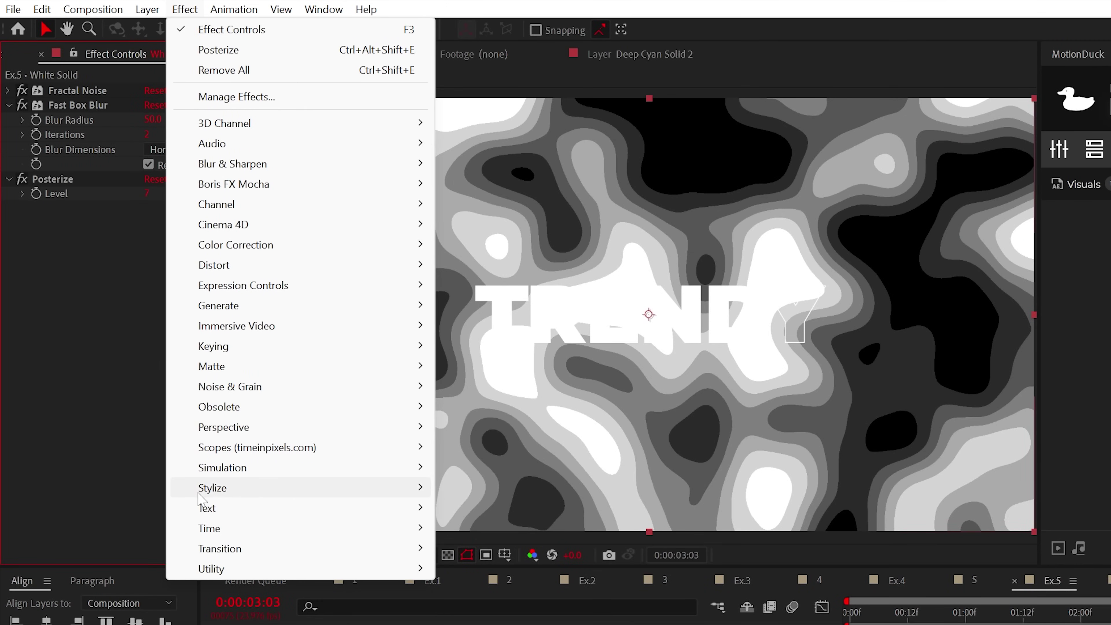
{"action": "mouse_move", "coordinate": [199, 499]}
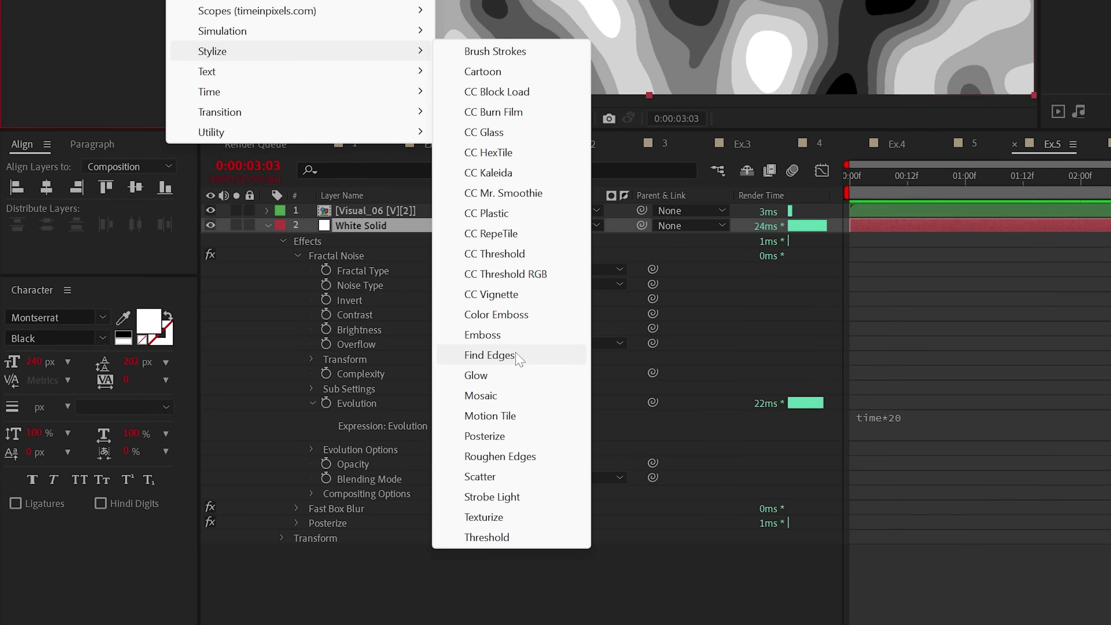
{"action": "left_click", "coordinate": [489, 355]}
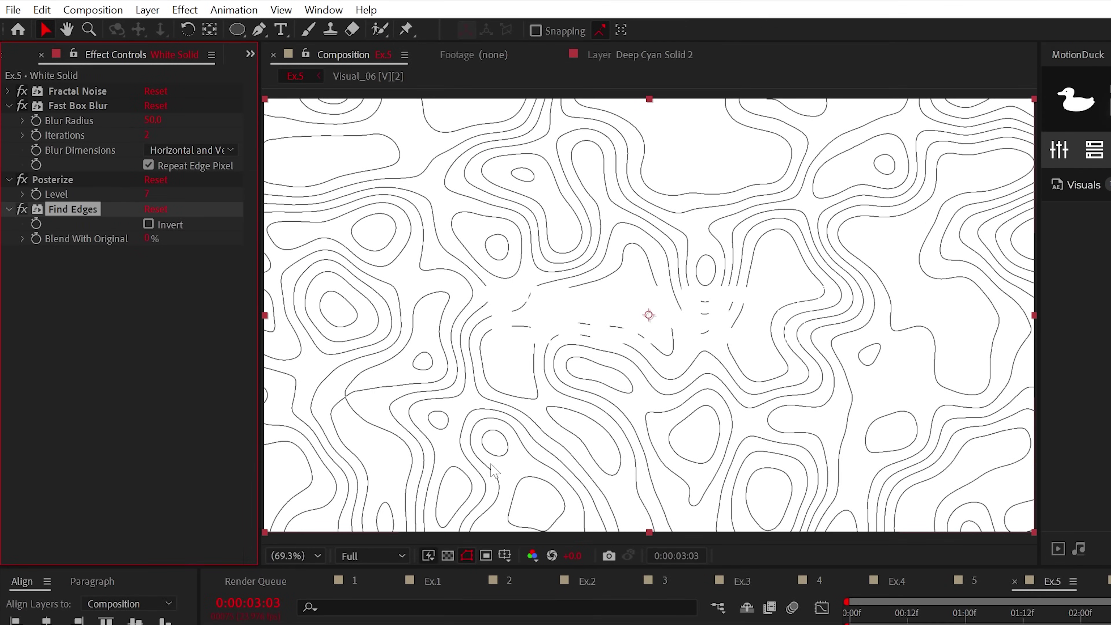
{"action": "left_click", "coordinate": [8, 105]}
{"action": "left_click", "coordinate": [185, 8]}
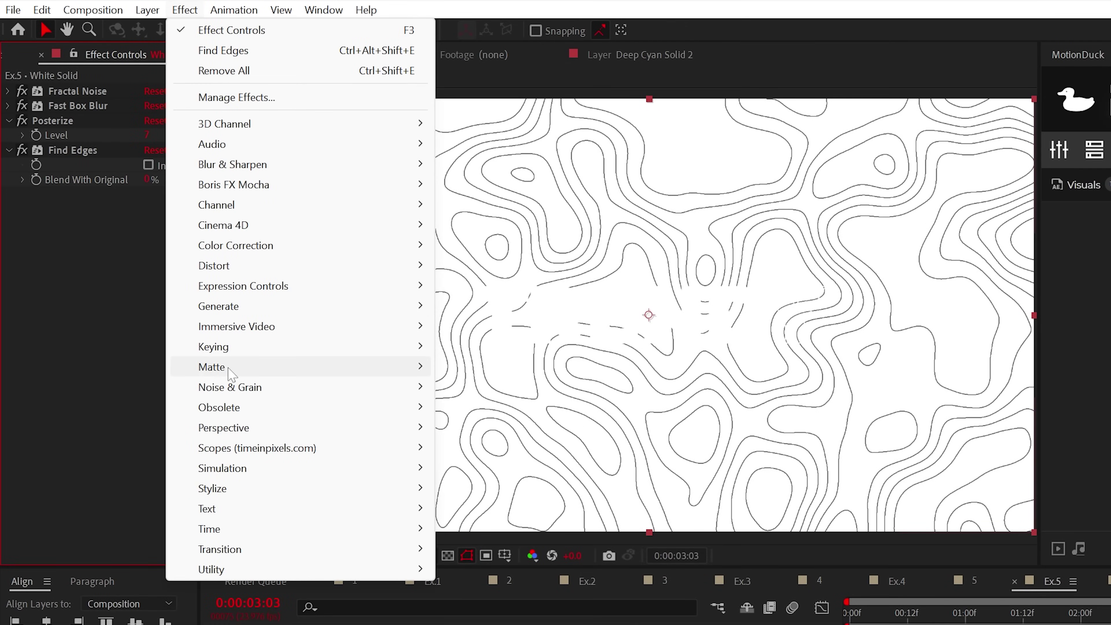
{"action": "mouse_move", "coordinate": [224, 365]}
{"action": "mouse_move", "coordinate": [218, 346]}
{"action": "left_click", "coordinate": [481, 449]}
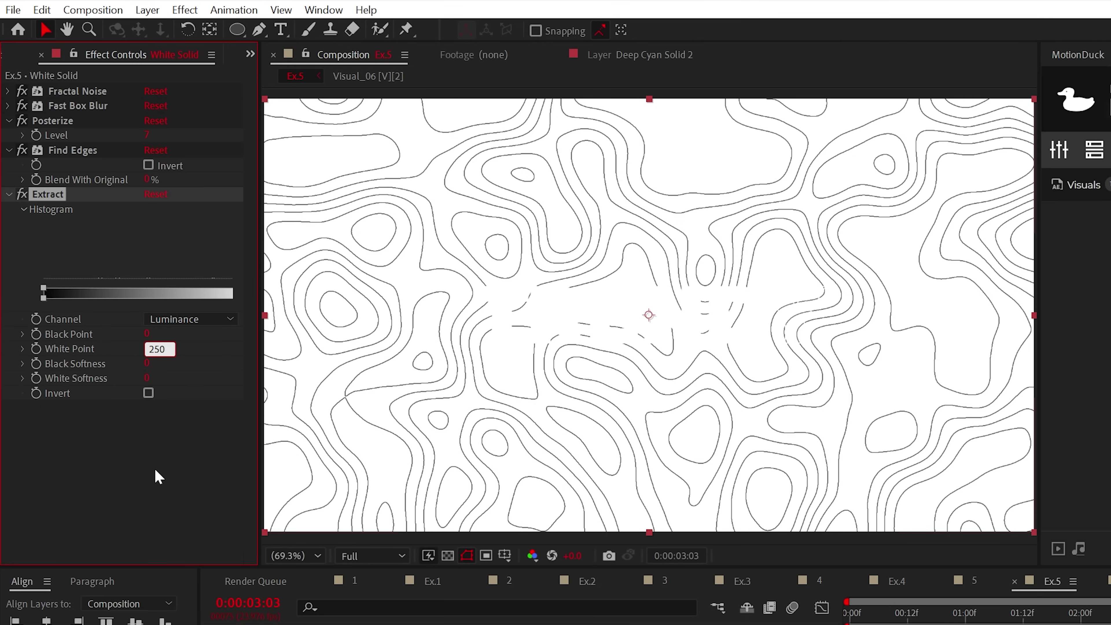
Thicken the contours with Simple Choker at -3.5, colour them red with Fill, and preview
{"action": "left_click", "coordinate": [184, 9]}
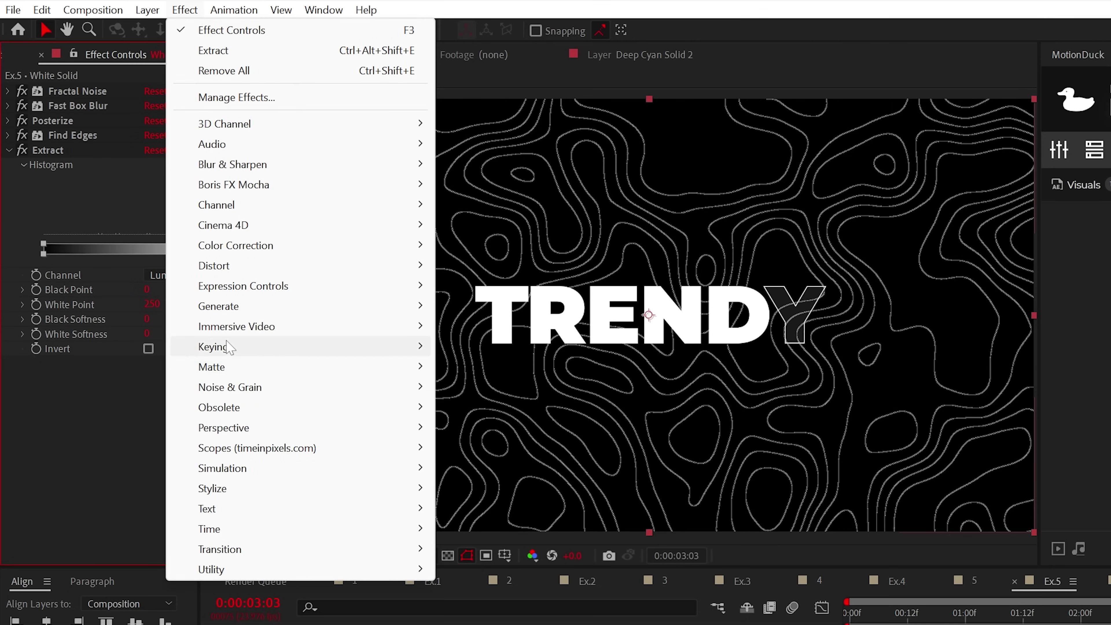
{"action": "mouse_move", "coordinate": [214, 367]}
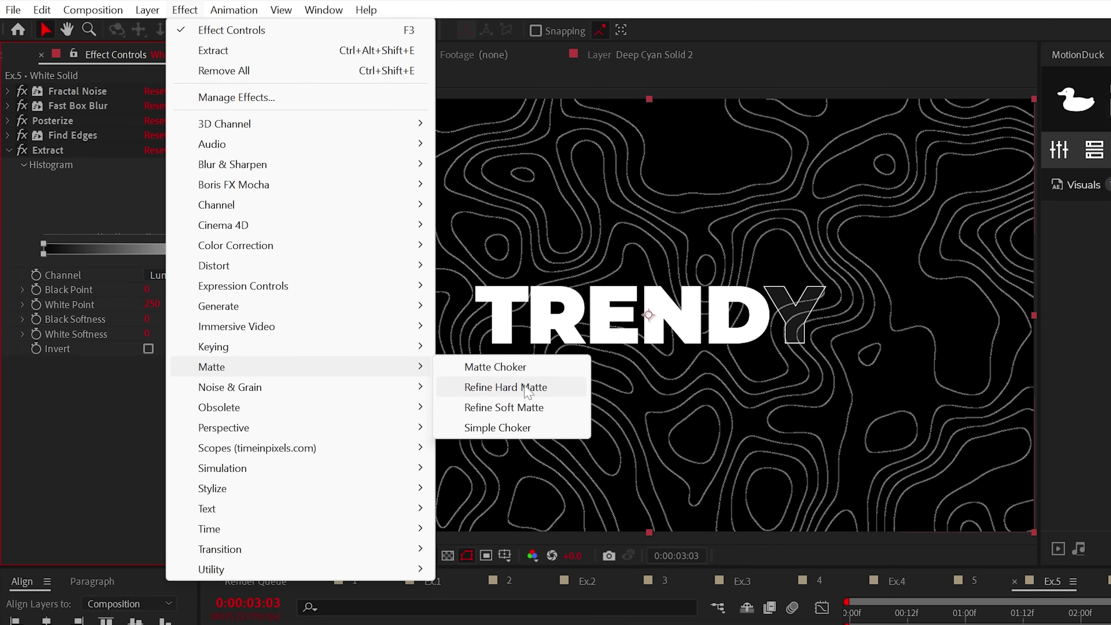
{"action": "left_click", "coordinate": [536, 428]}
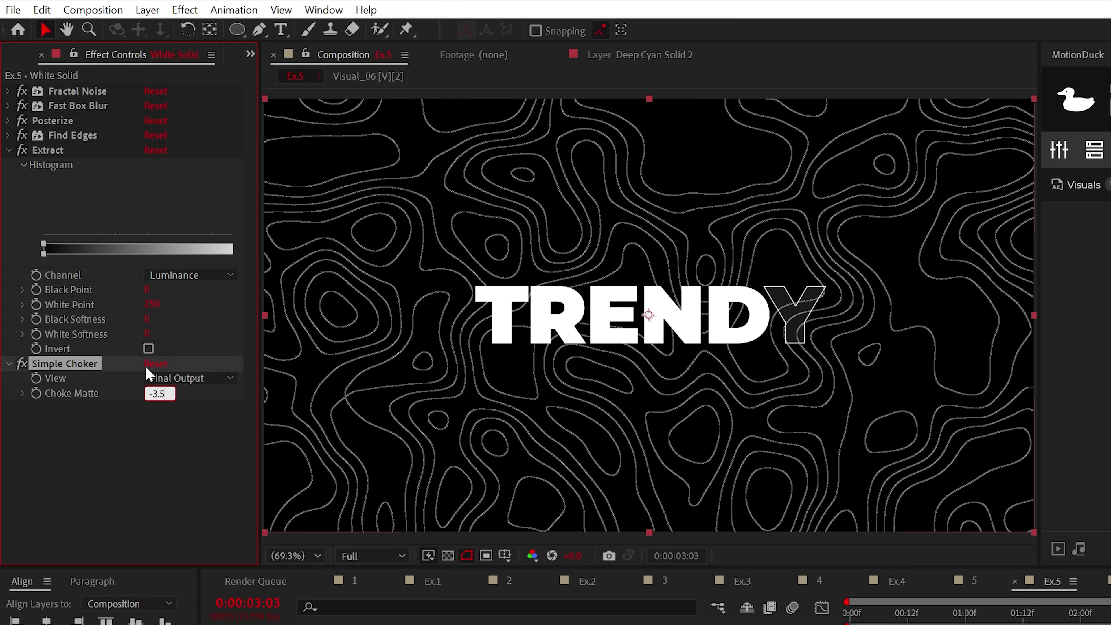
{"action": "type", "text": "-3.5"}
{"action": "key", "text": "Return"}
{"action": "left_click", "coordinate": [9, 149]}
{"action": "left_click", "coordinate": [184, 10]}
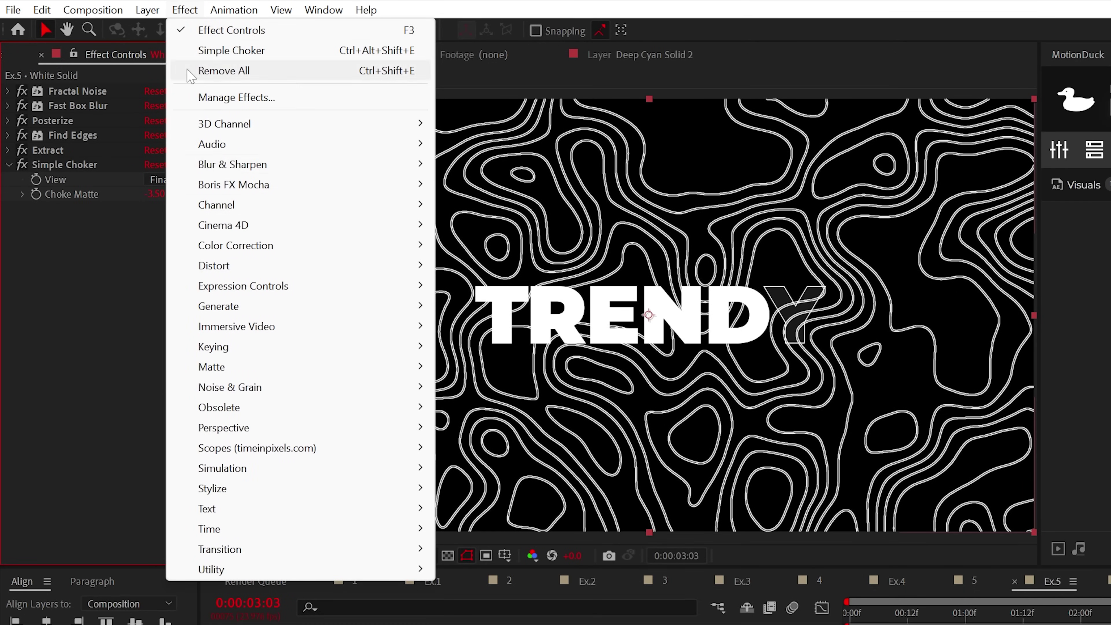
{"action": "mouse_move", "coordinate": [224, 305]}
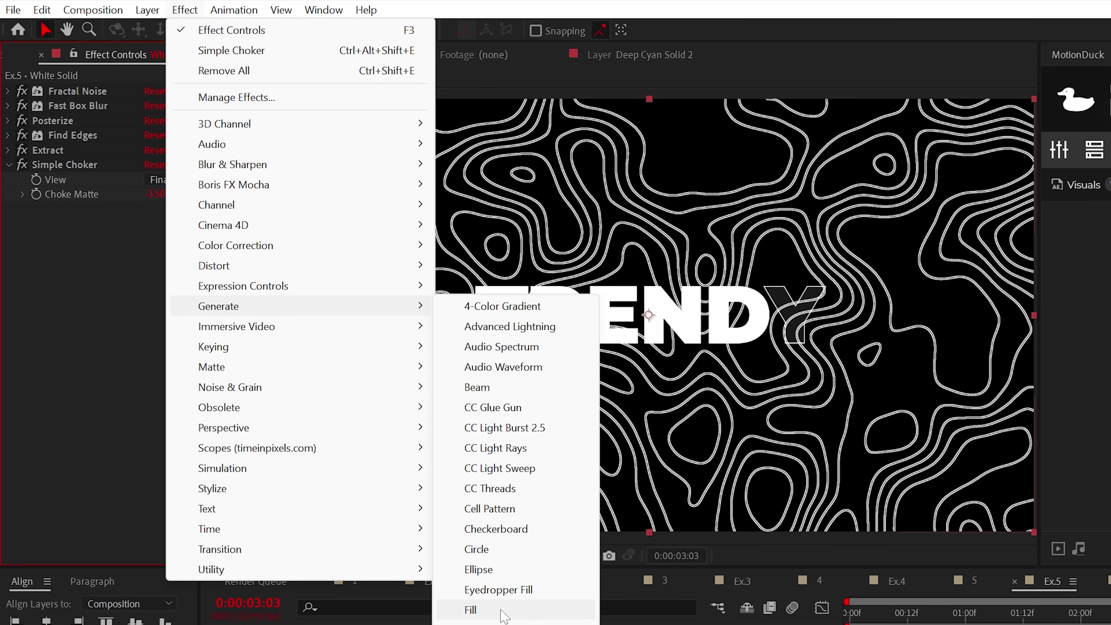
{"action": "left_click", "coordinate": [471, 609]}
{"action": "key", "text": "space"}
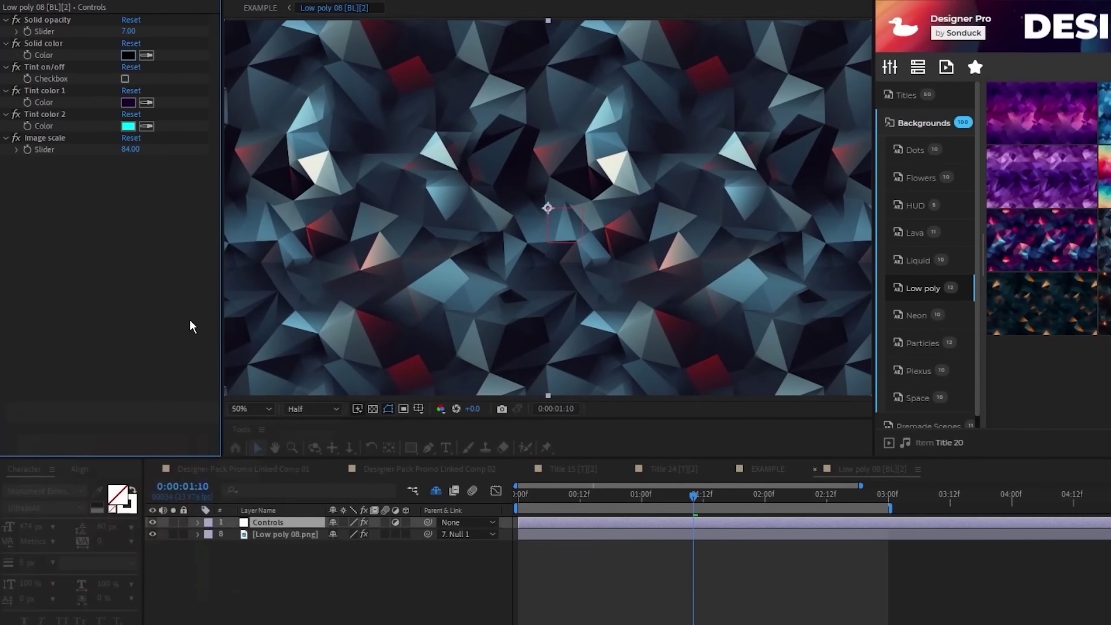
Enable the low-poly background's tint, select Image scale, and browse Backgrounds and Glitch Accents templates
{"action": "left_click", "coordinate": [125, 75]}
{"action": "left_click", "coordinate": [130, 159]}
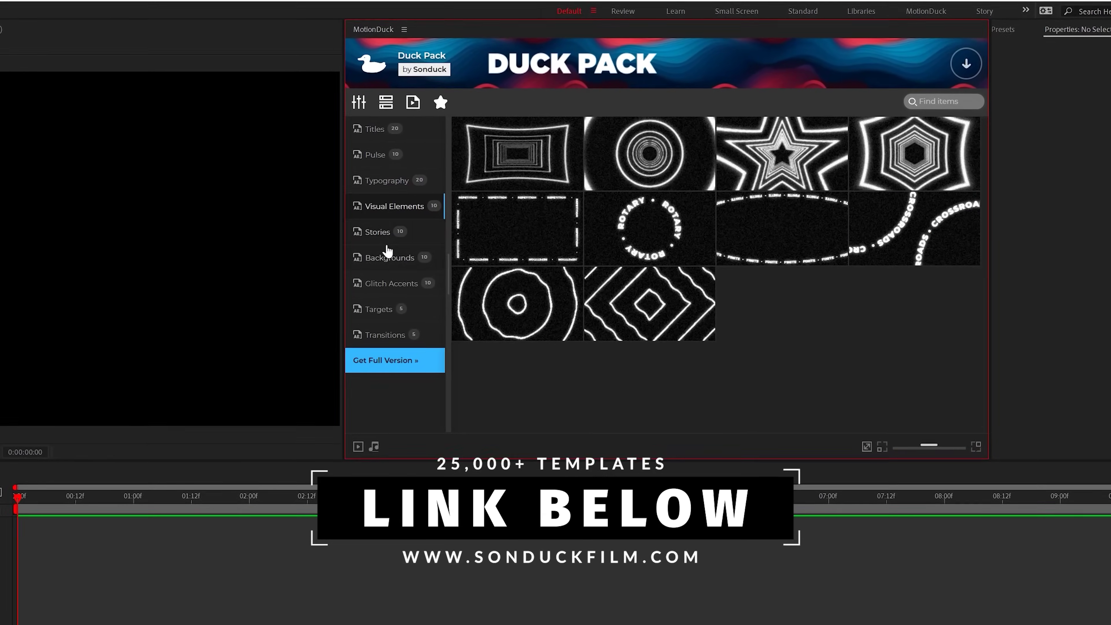
{"action": "left_click", "coordinate": [352, 271]}
{"action": "left_click", "coordinate": [349, 297]}
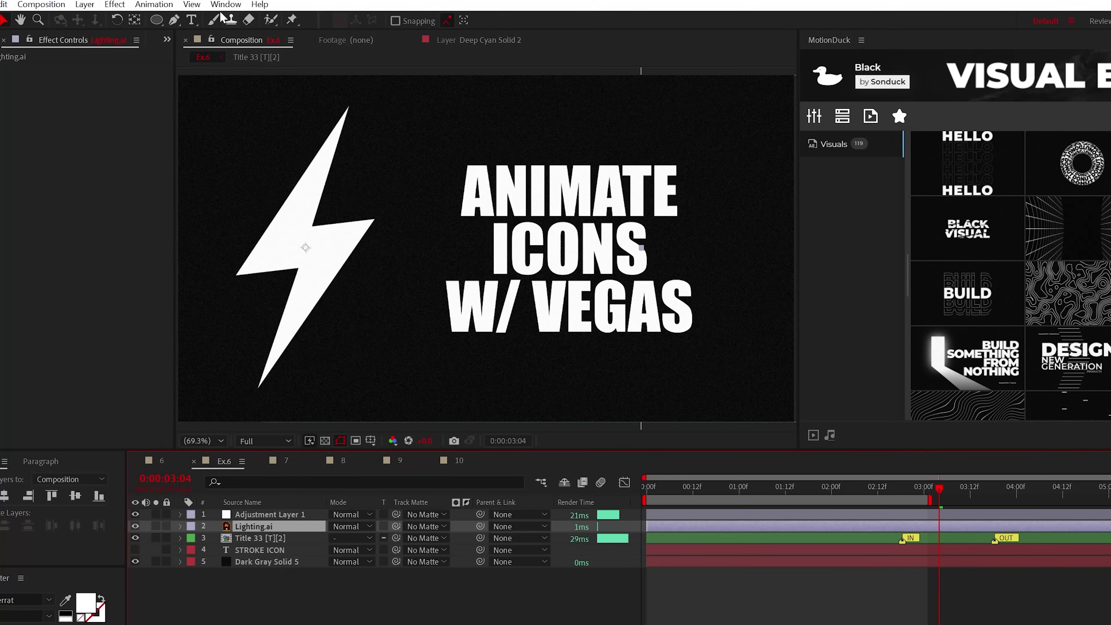
Add a Vegas stroke to the lightning bolt with Transparent blend mode and white colour
{"action": "left_click", "coordinate": [114, 4]}
{"action": "mouse_move", "coordinate": [146, 245]}
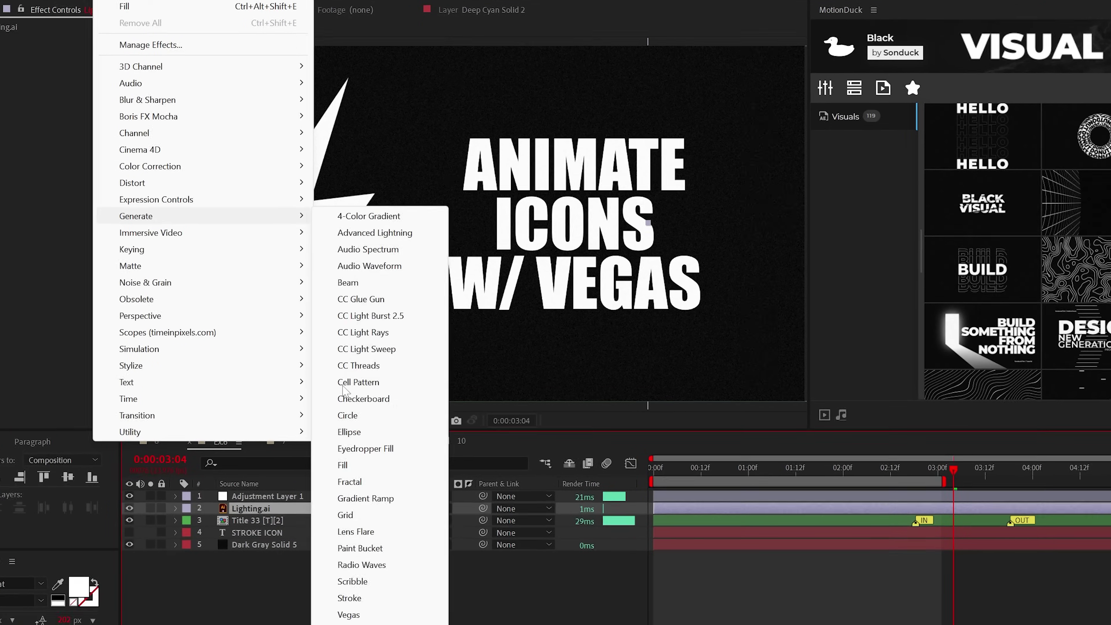
{"action": "left_click", "coordinate": [345, 476]}
{"action": "left_click", "coordinate": [173, 209]}
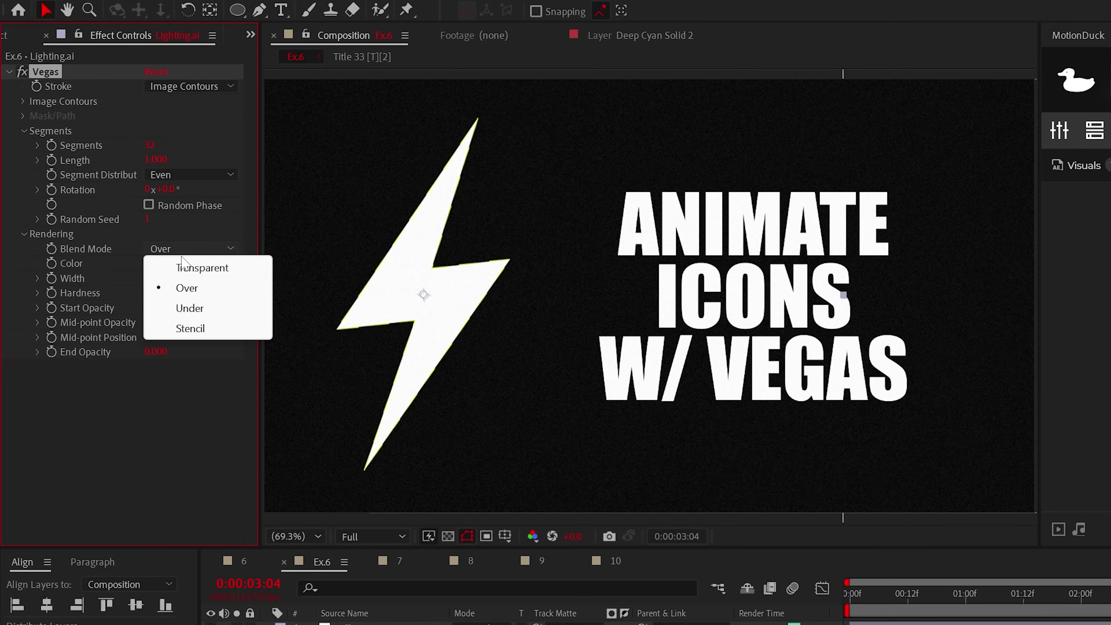
{"action": "left_click", "coordinate": [187, 269]}
{"action": "left_click", "coordinate": [152, 264]}
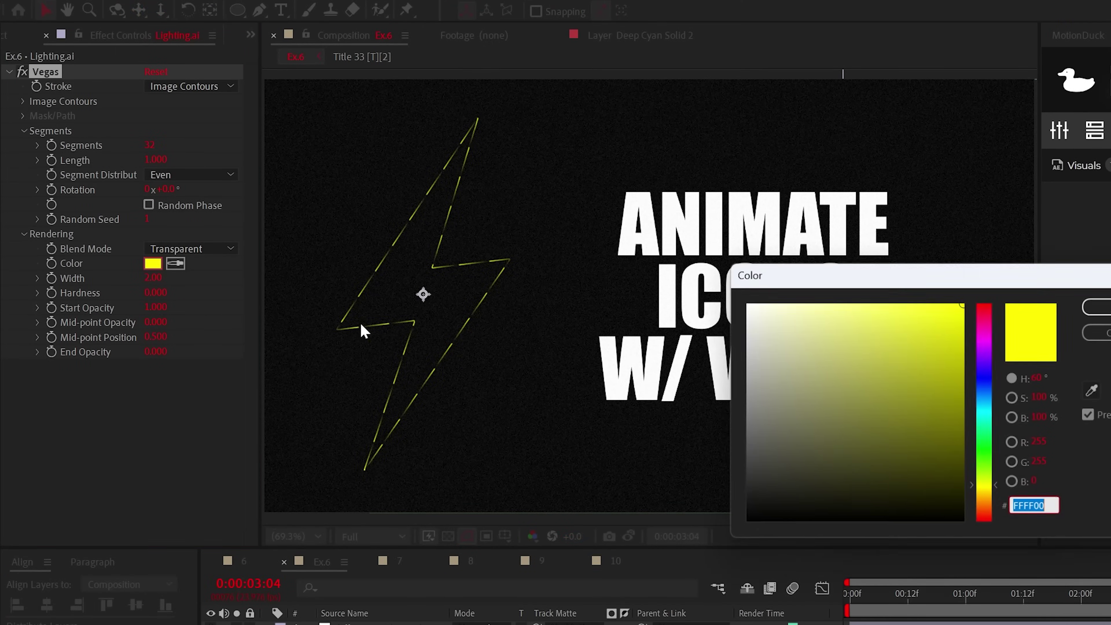
{"action": "left_click", "coordinate": [1096, 306]}
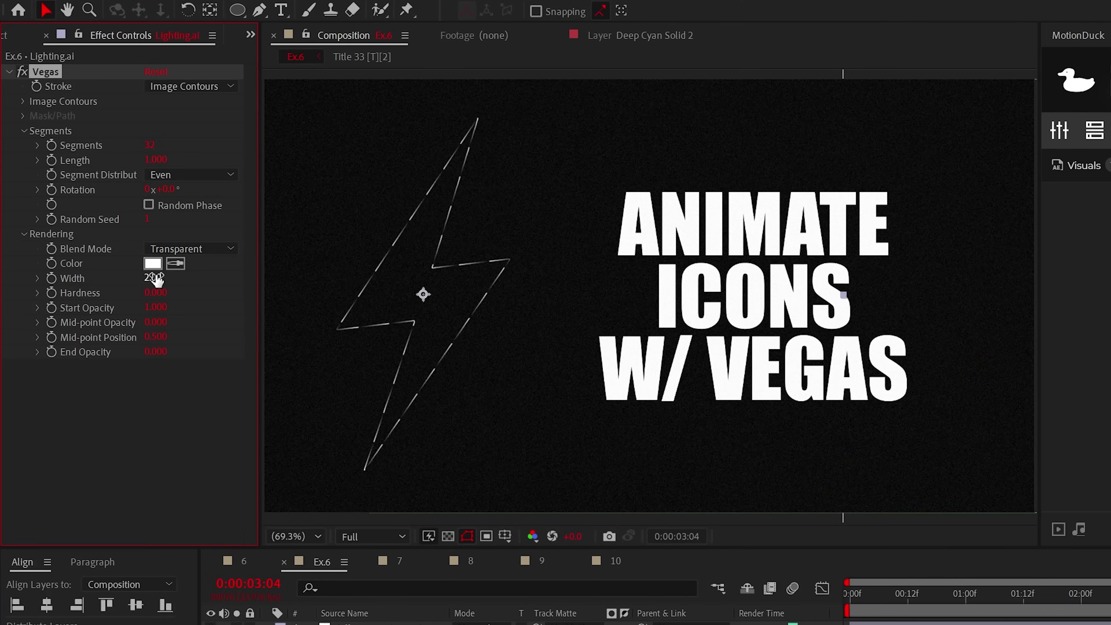
Set the stroke width to 13.5, end opacity to 1, and rotation expression time*100, then preview
{"action": "mouse_move", "coordinate": [154, 278]}
{"action": "left_mouse_down"}
{"action": "mouse_move", "coordinate": [275, 294]}
{"action": "mouse_move", "coordinate": [215, 310]}
{"action": "mouse_move", "coordinate": [360, 334]}
{"action": "left_mouse_up"}
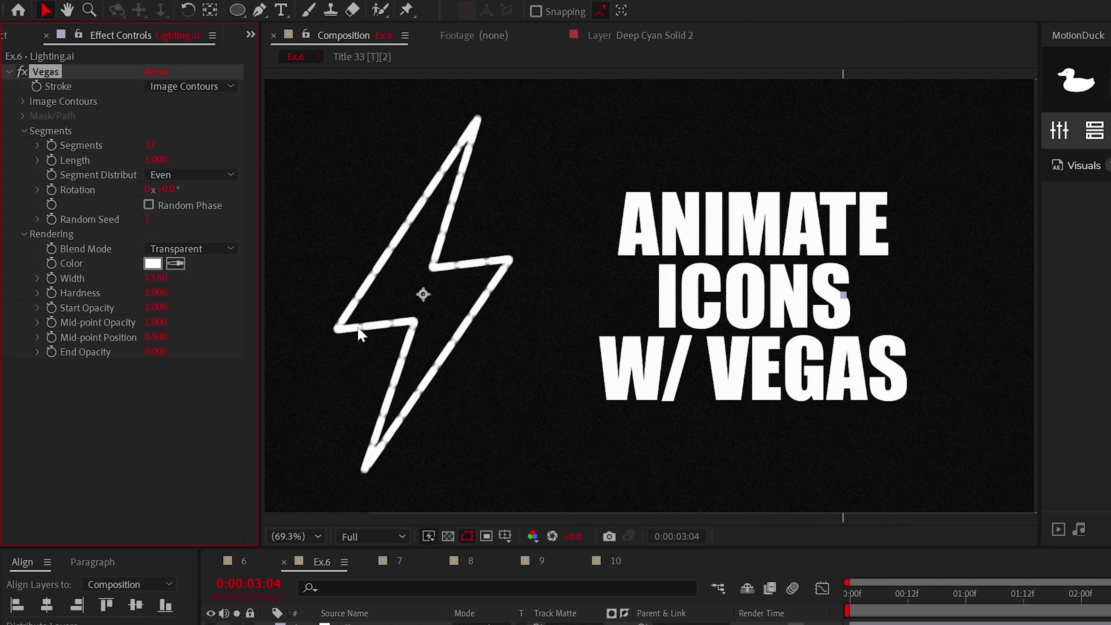
{"action": "left_click_drag", "start_coordinate": [153, 358], "coordinate": [281, 383]}
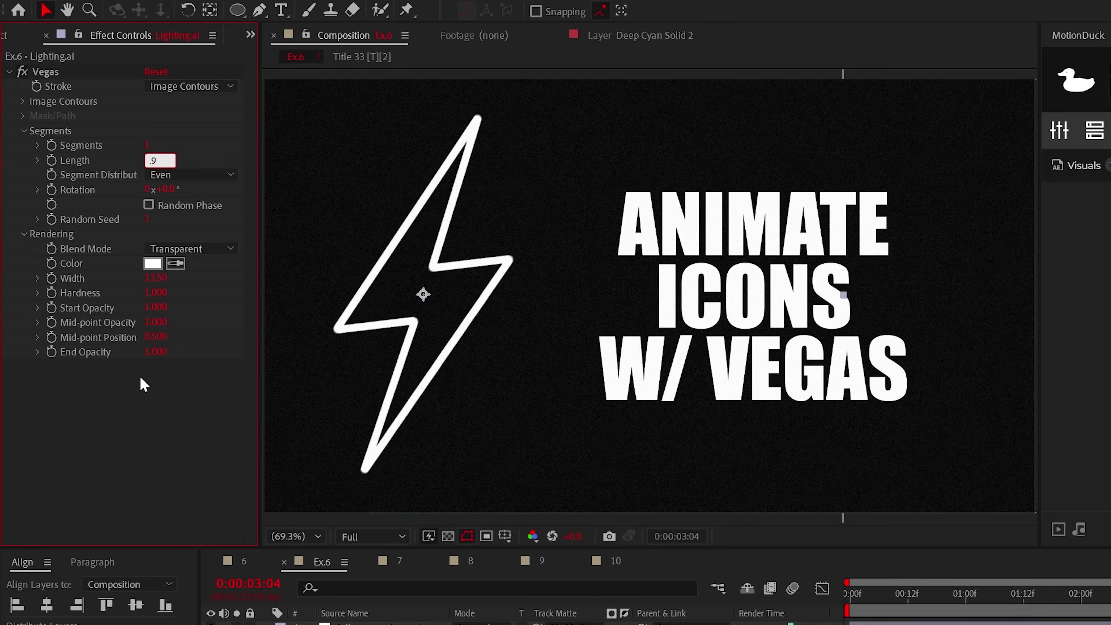
{"action": "left_click", "coordinate": [51, 189], "text": "alt"}
{"action": "type", "text": "time*100"}
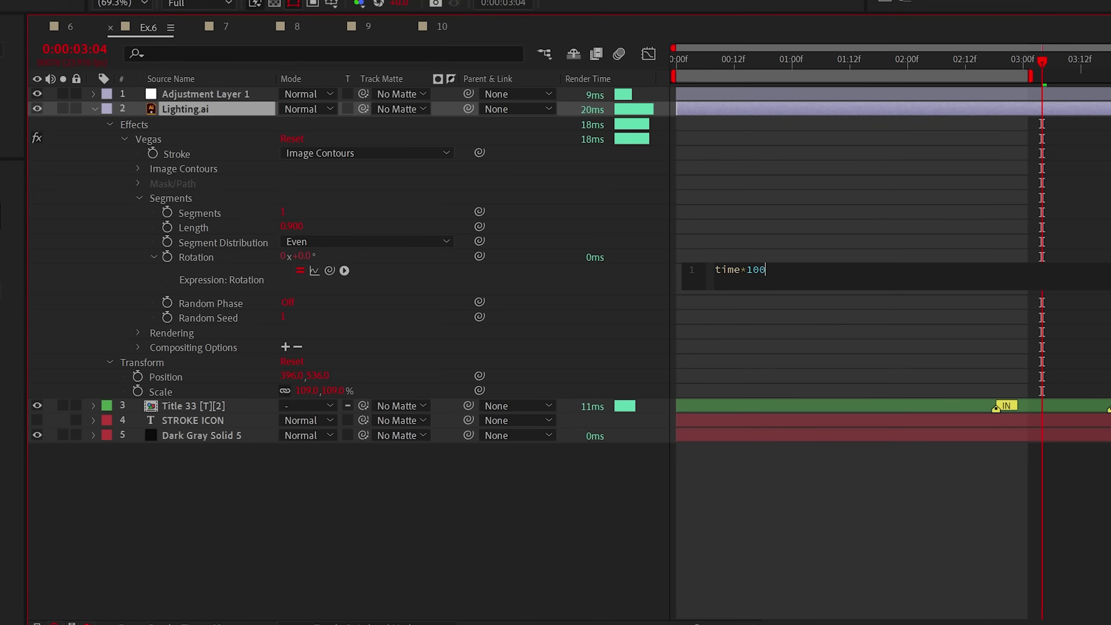
{"action": "key", "text": "space"}
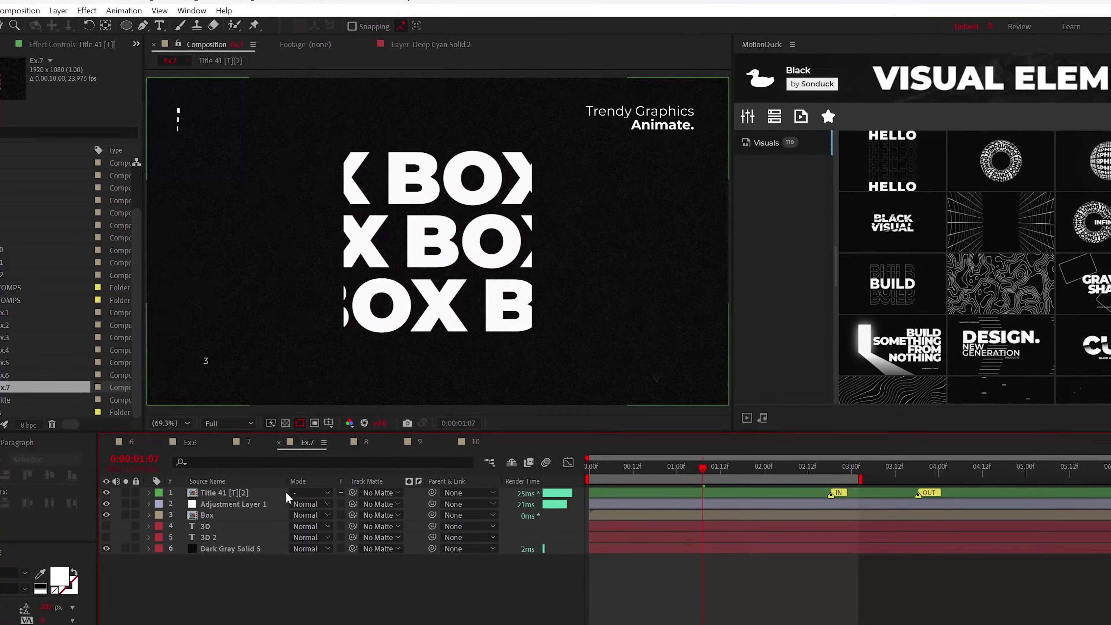
Apply Venetian Blinds to the lower Box copy at 70% completion with 98° direction
{"action": "left_click", "coordinate": [212, 520]}
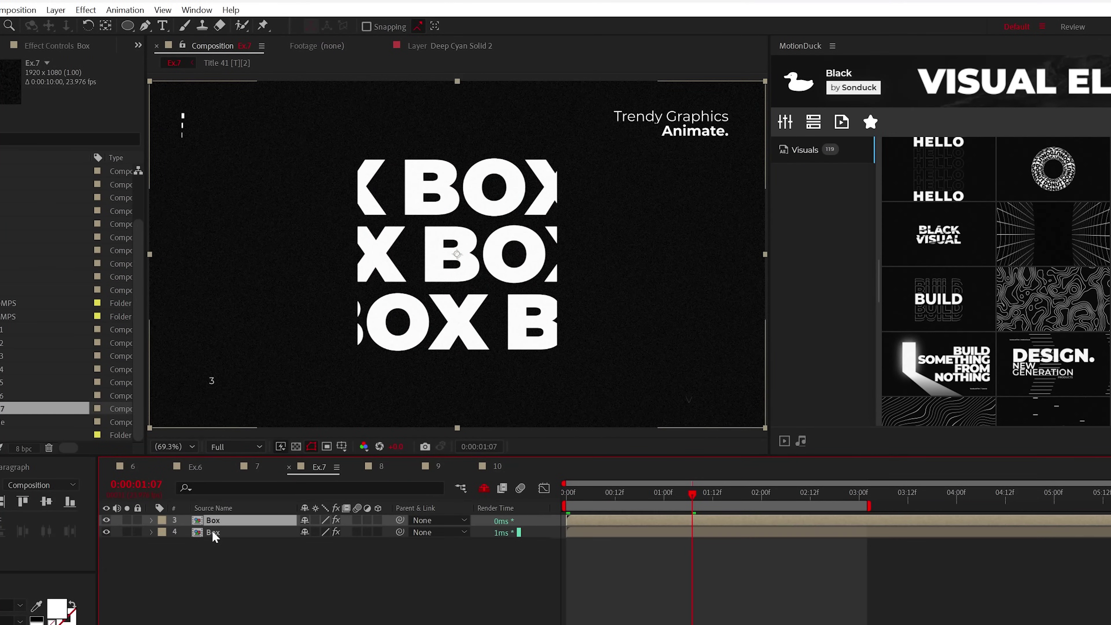
{"action": "left_click", "coordinate": [213, 532]}
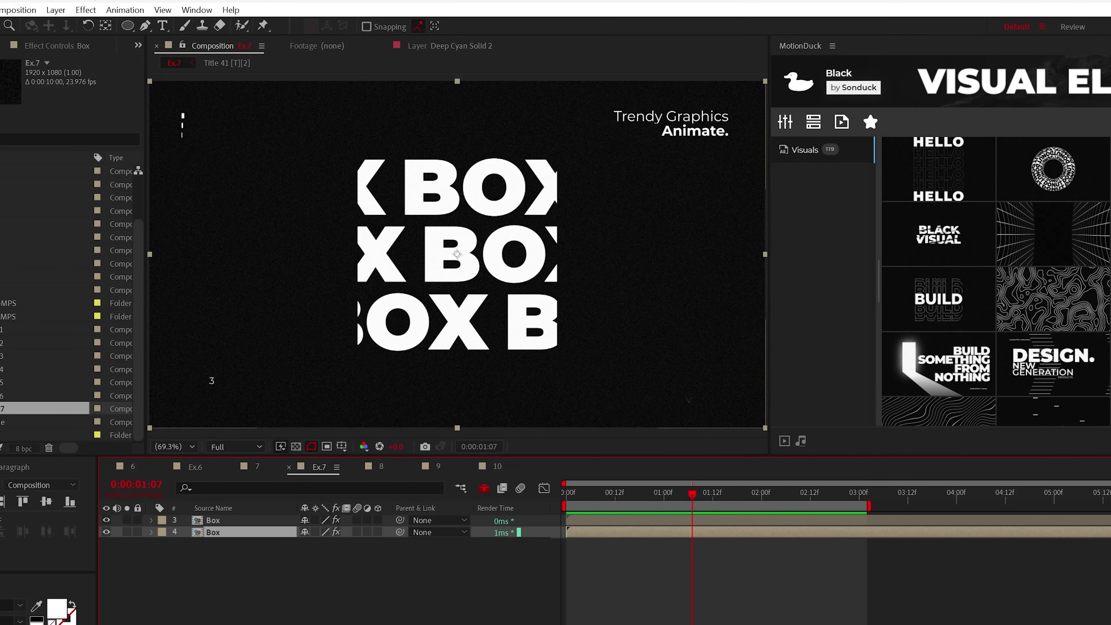
{"action": "left_click", "coordinate": [85, 10]}
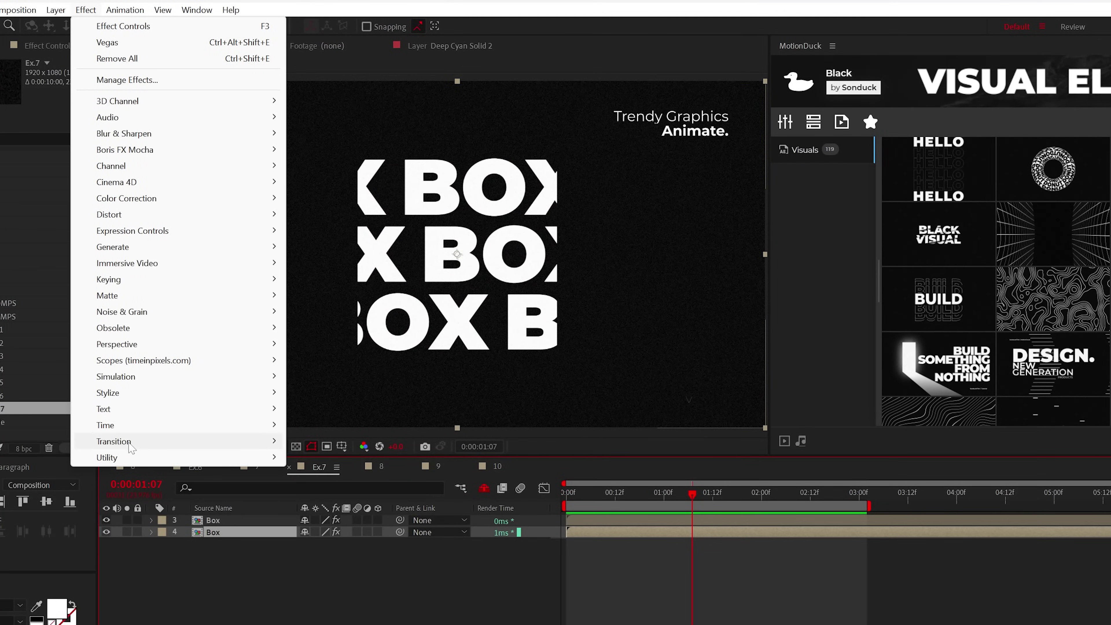
{"action": "mouse_move", "coordinate": [132, 443]}
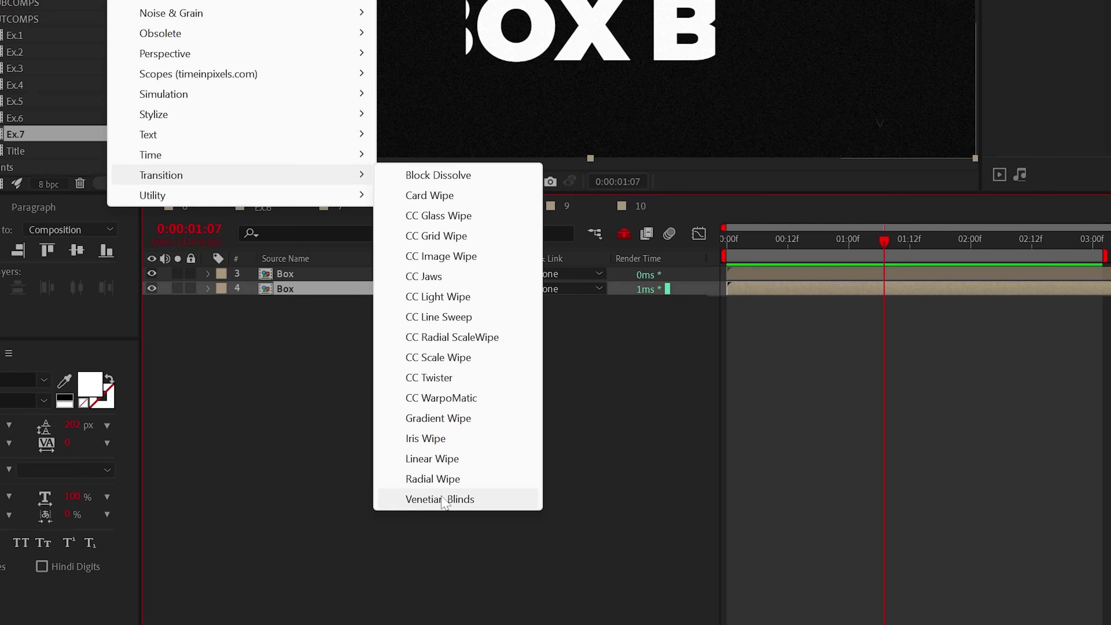
{"action": "left_click", "coordinate": [440, 499]}
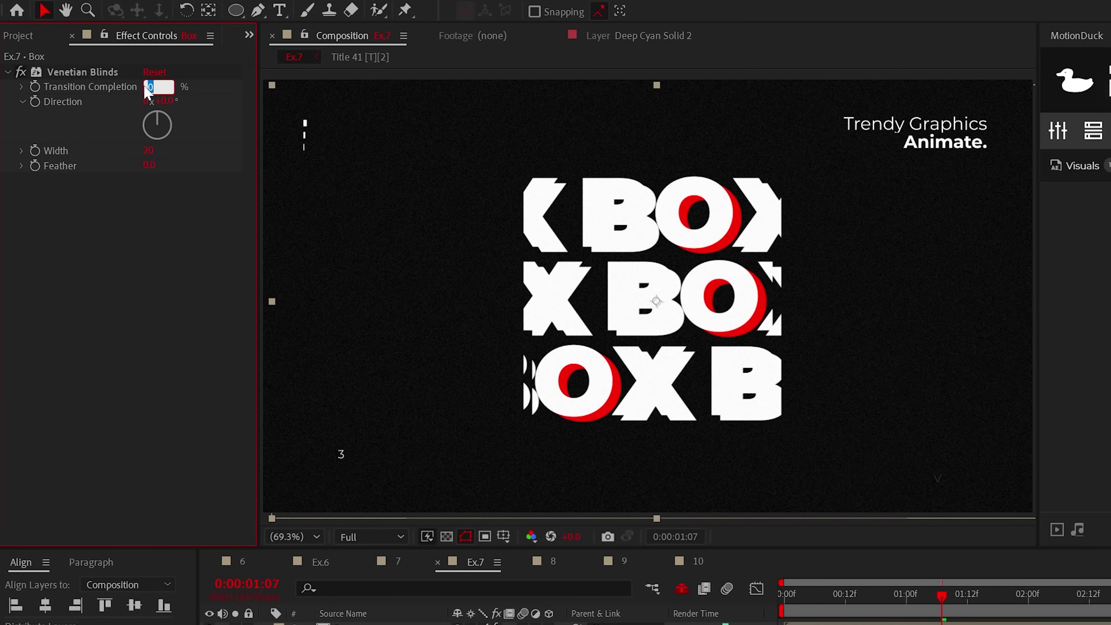
{"action": "key", "text": "Return"}
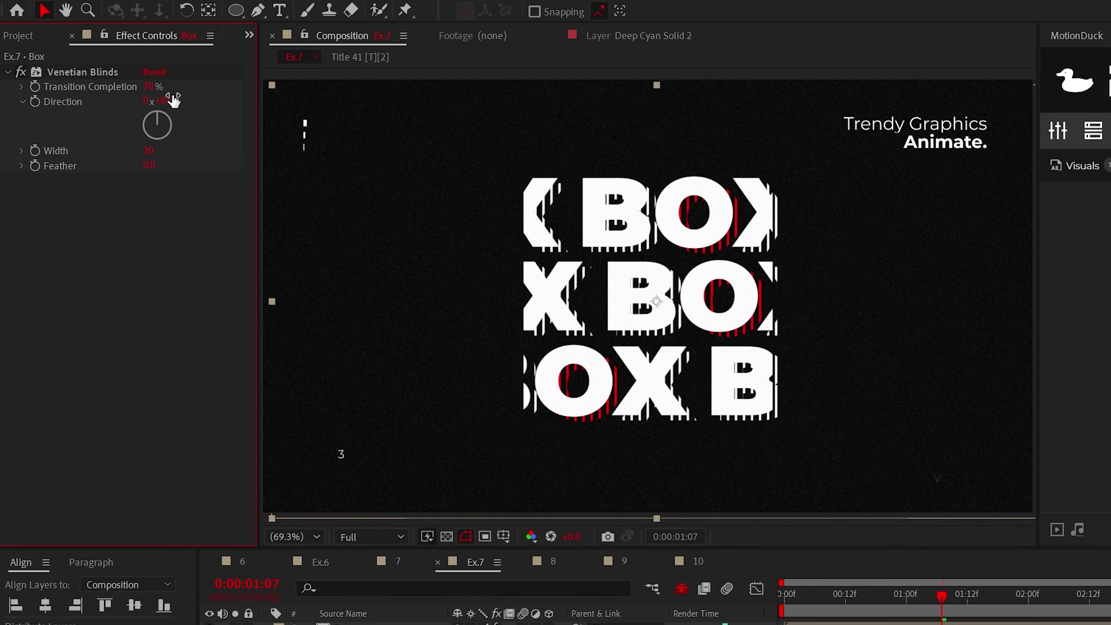
{"action": "left_click", "coordinate": [172, 127]}
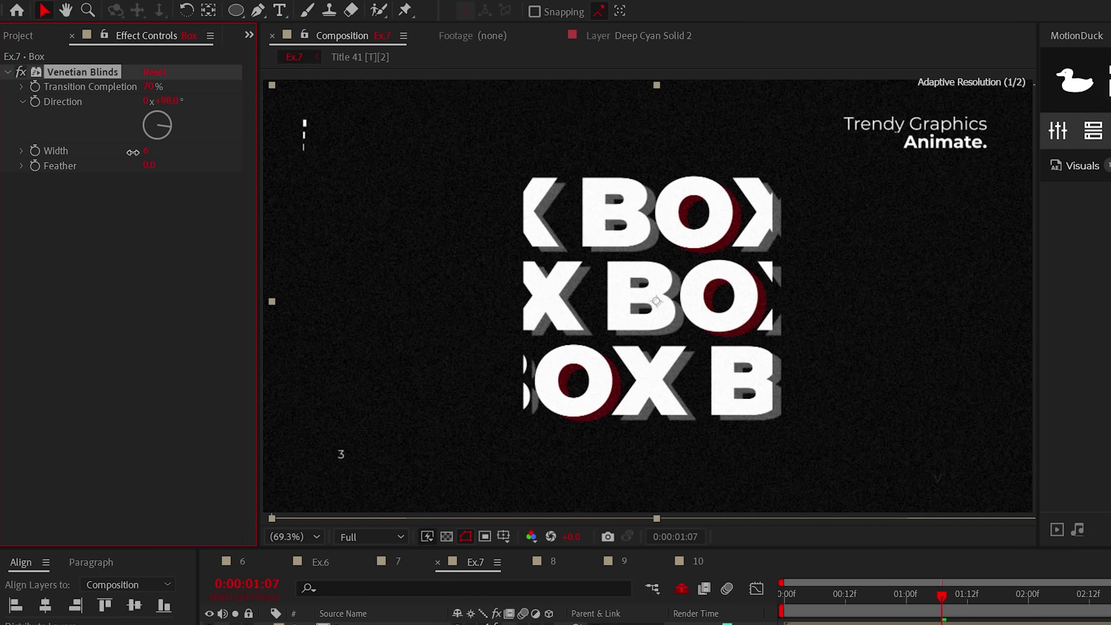
Add a Fill effect to the Box layer
{"action": "left_click", "coordinate": [183, 1]}
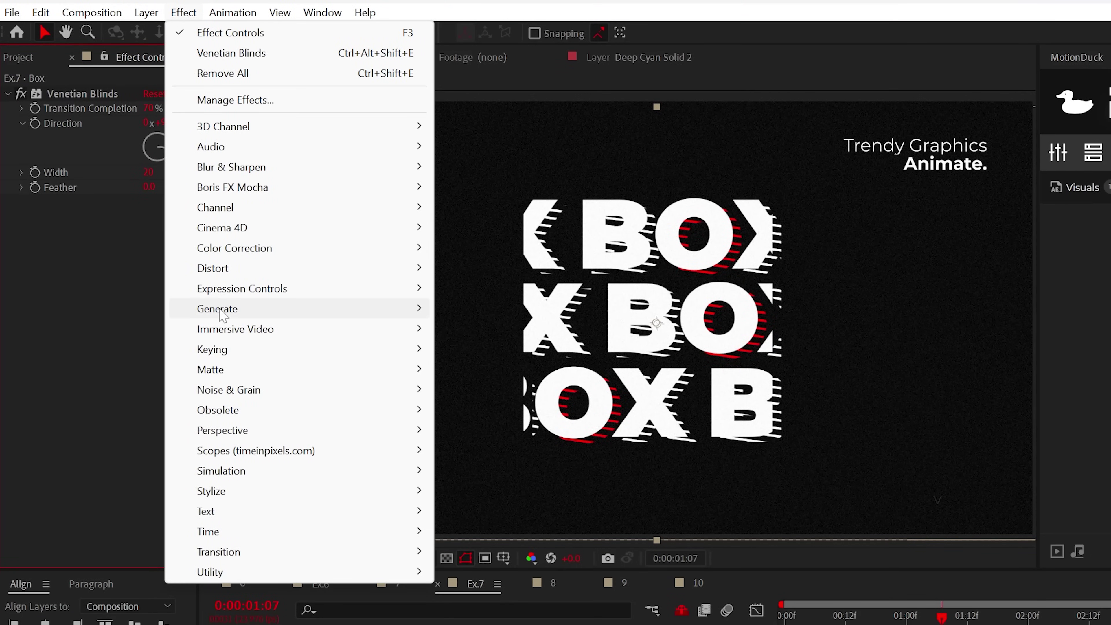
{"action": "mouse_move", "coordinate": [415, 308]}
{"action": "left_click", "coordinate": [468, 597]}
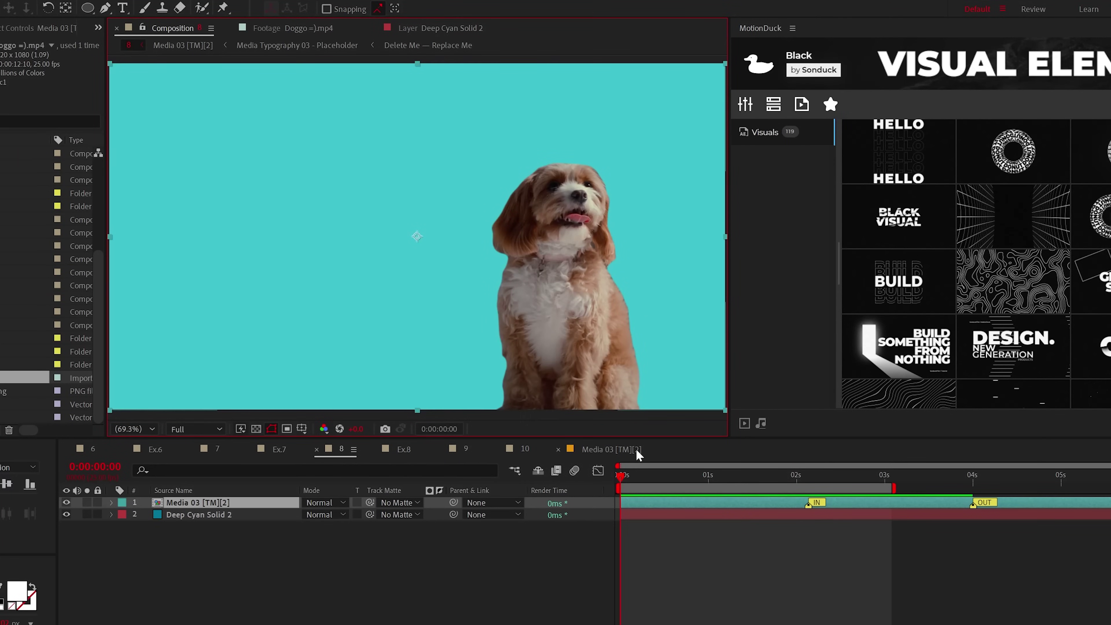
Advance to the WOW! I HAVE A DOGGO! title and open the dog footage layer
{"action": "left_click_drag", "start_coordinate": [637, 482], "coordinate": [763, 499]}
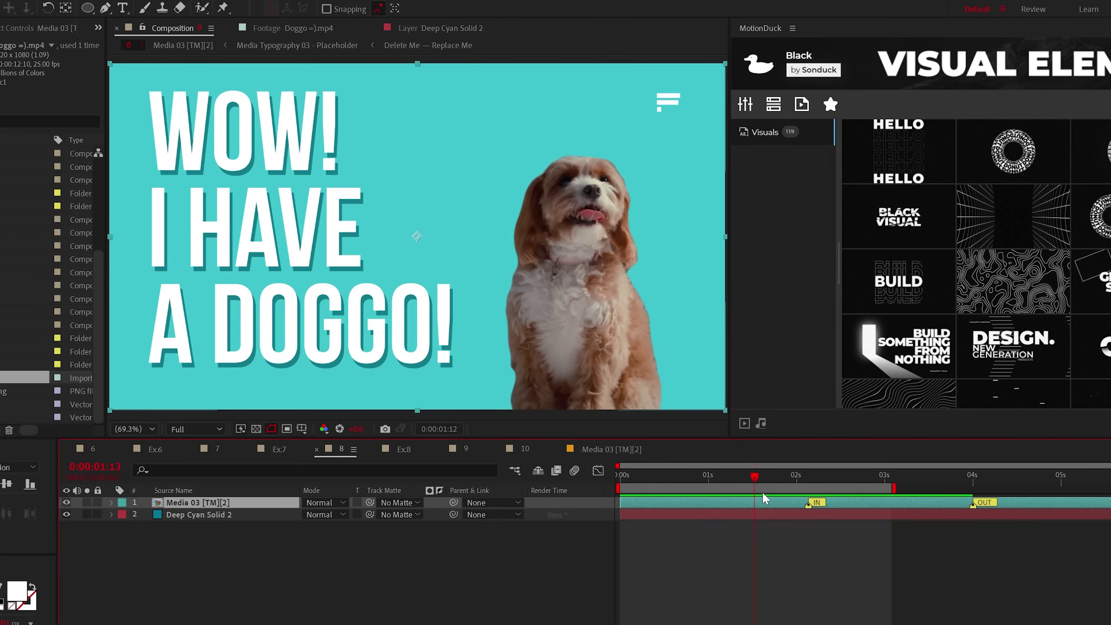
{"action": "left_click", "coordinate": [297, 45]}
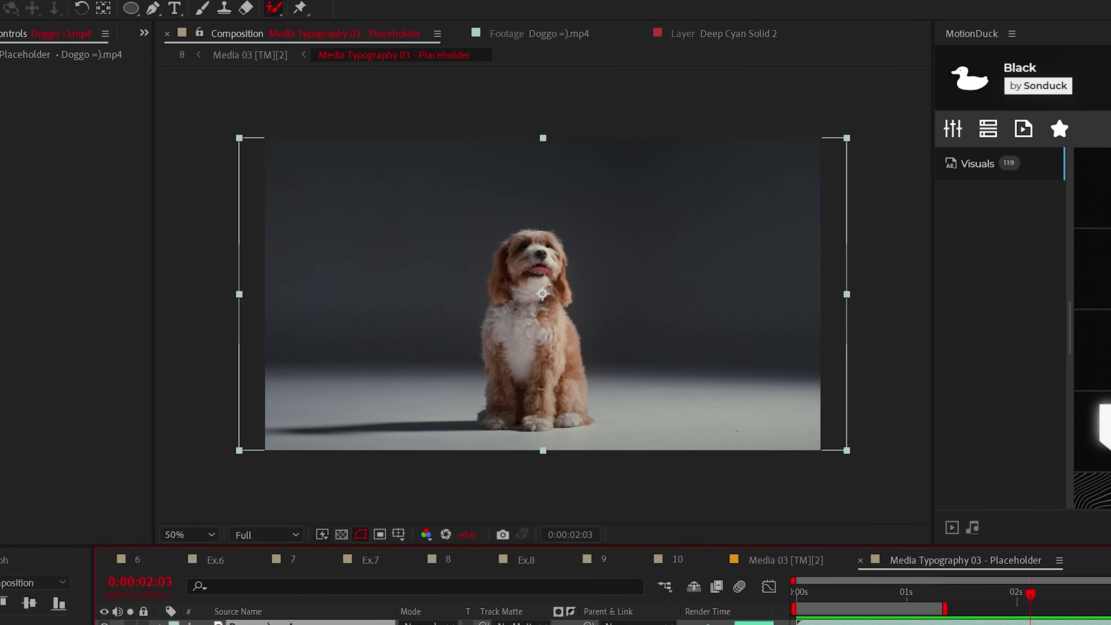
{"action": "double_click", "coordinate": [254, 622]}
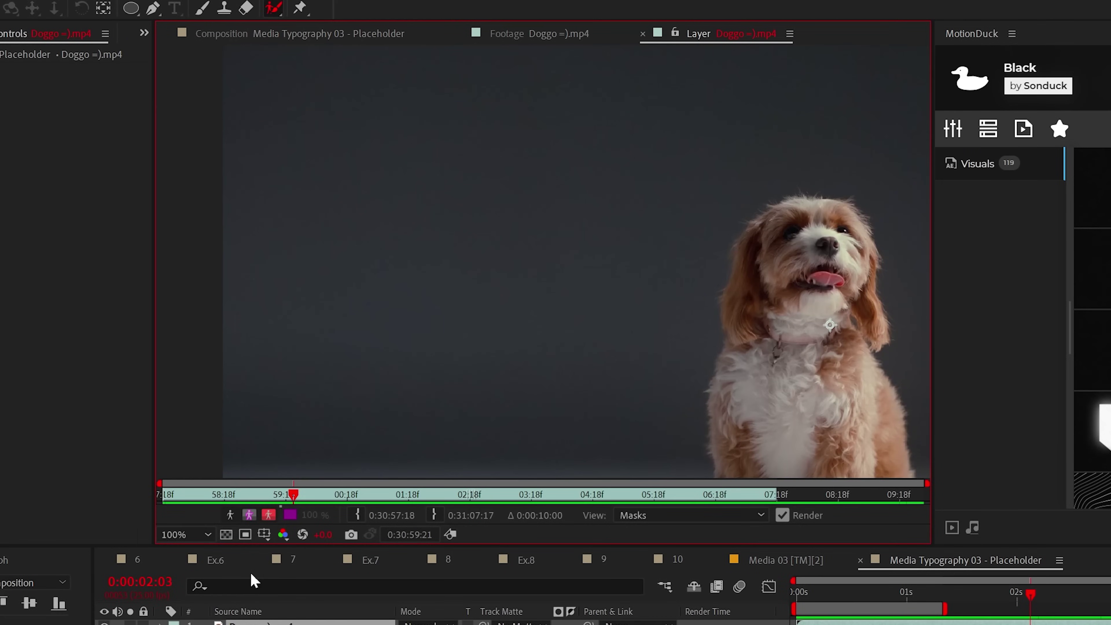
Roto Brush the dog and its leg, subtract the floor by its paw, and propagate
{"action": "scroll", "coordinate": [545, 409], "scroll_direction": "down", "scroll_amount": 2}
{"action": "left_click_drag", "start_coordinate": [503, 186], "coordinate": [528, 310]}
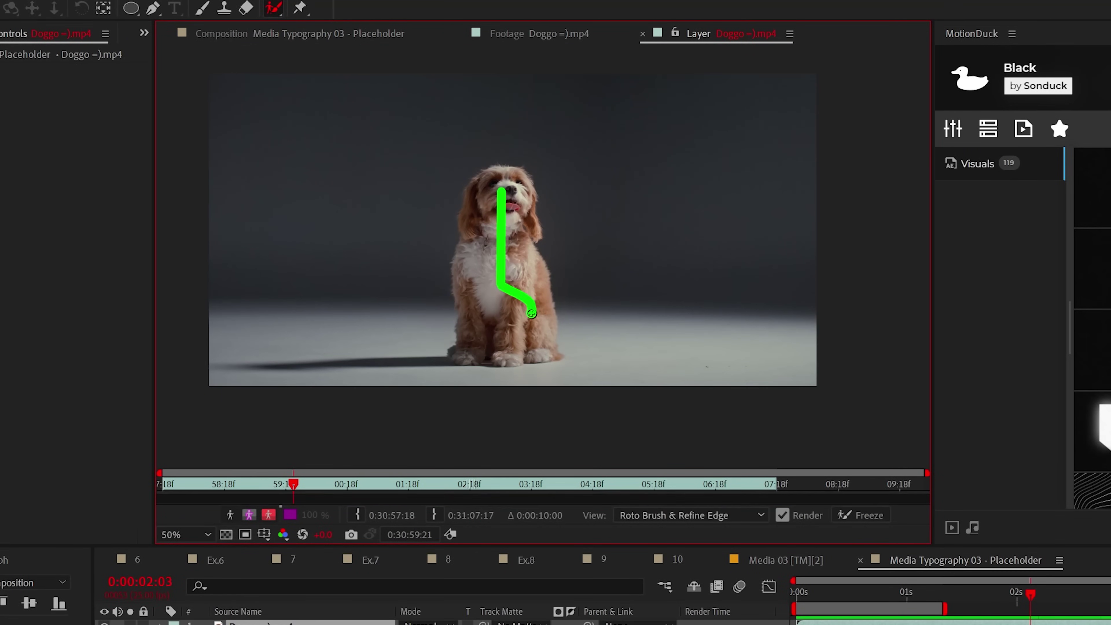
{"action": "scroll", "coordinate": [503, 324], "scroll_direction": "up", "scroll_amount": 2}
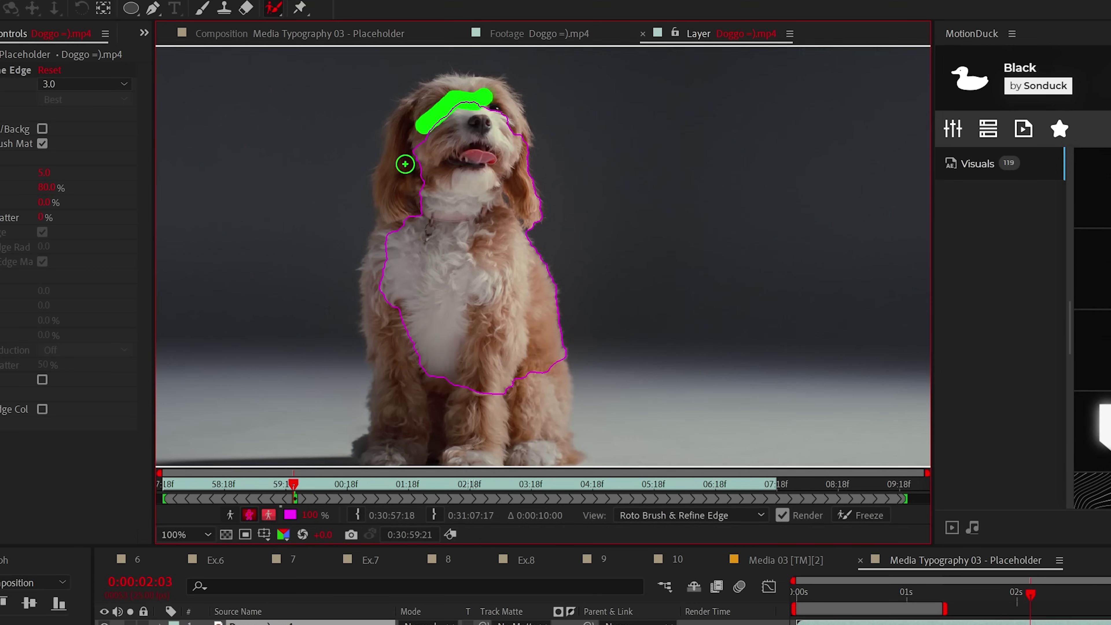
{"action": "left_click_drag", "start_coordinate": [386, 353], "coordinate": [389, 427]}
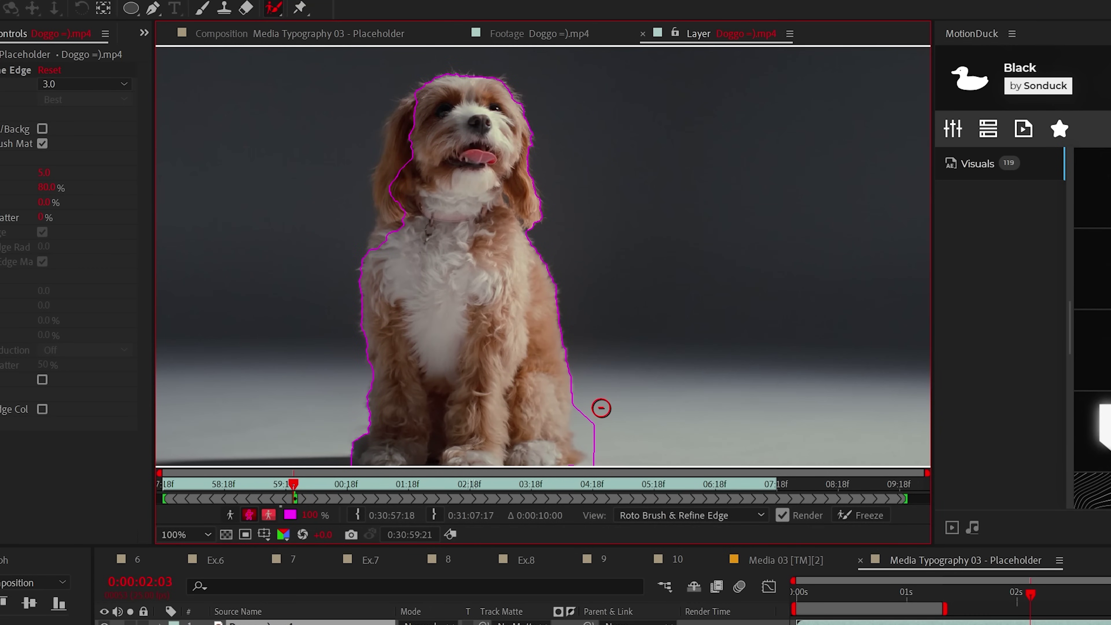
{"action": "left_click_drag", "start_coordinate": [591, 397], "coordinate": [583, 339]}
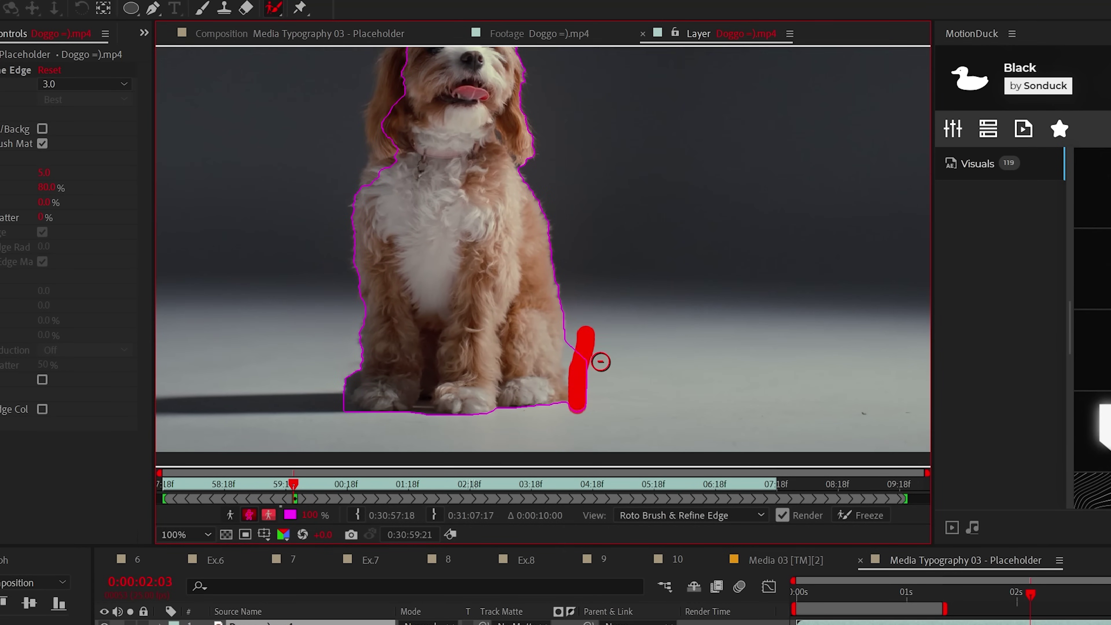
{"action": "left_click", "coordinate": [296, 484]}
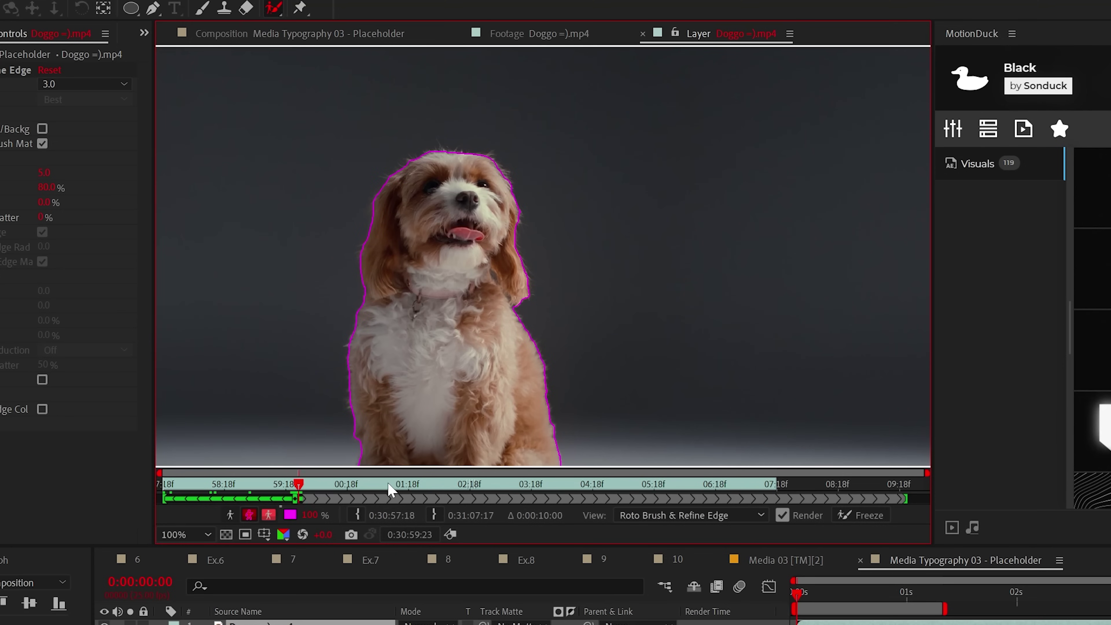
{"action": "key", "text": "space"}
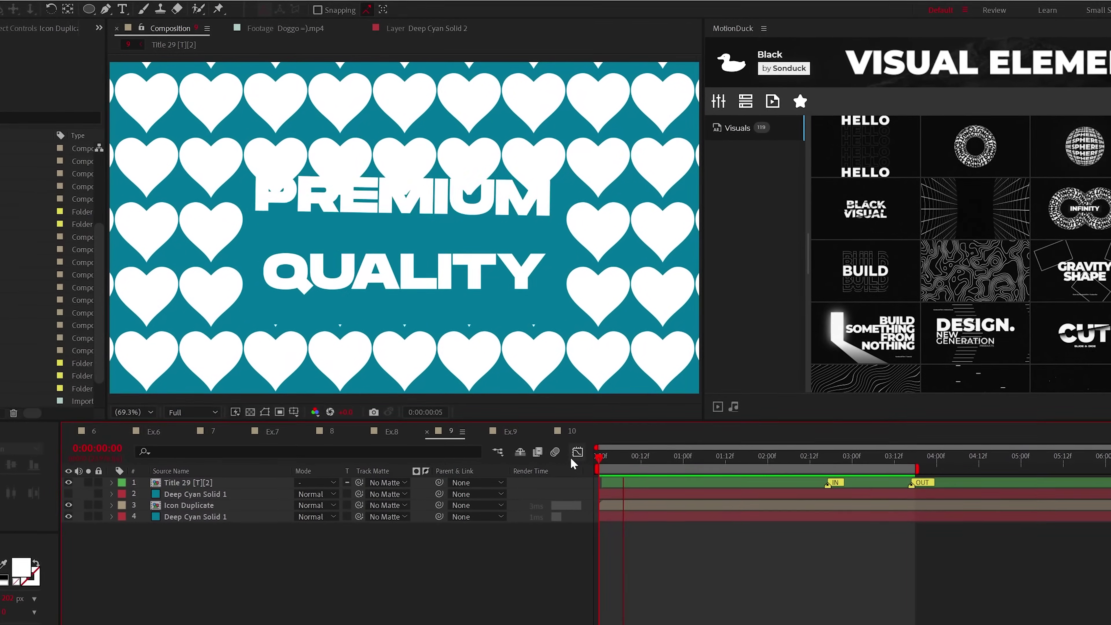
Pre-compose Heart.ai into a Heart composition sized 500x500
{"action": "left_click", "coordinate": [510, 431]}
{"action": "right_click", "coordinate": [191, 486]}
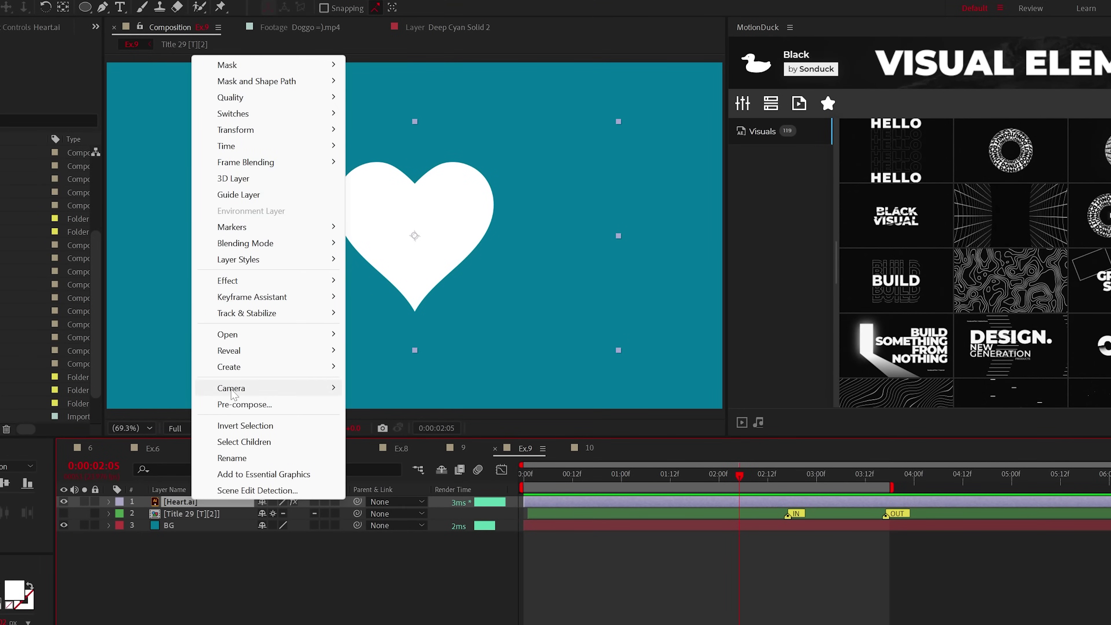
{"action": "left_click", "coordinate": [239, 404]}
{"action": "left_click", "coordinate": [129, 615]}
{"action": "key", "text": "ctrl+k"}
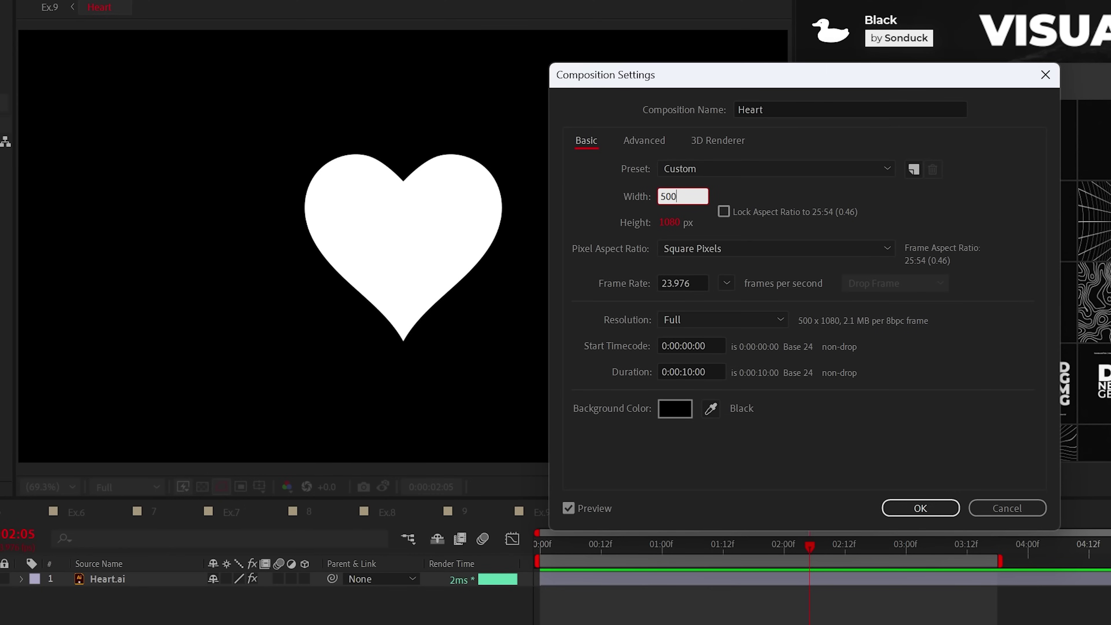
{"action": "key", "text": "Tab"}
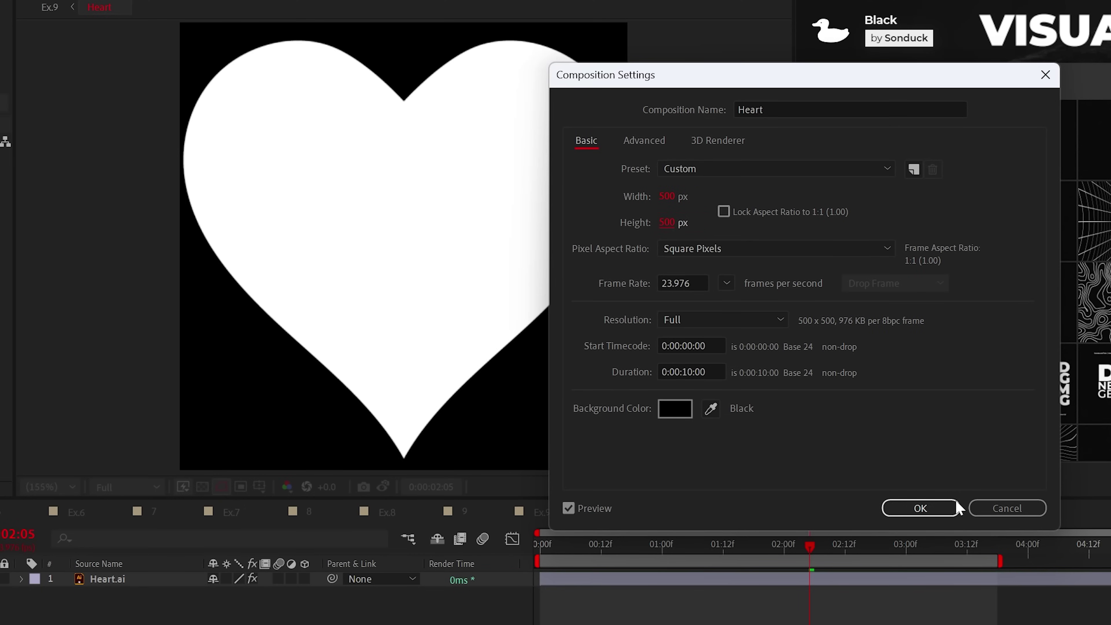
{"action": "left_click", "coordinate": [888, 508]}
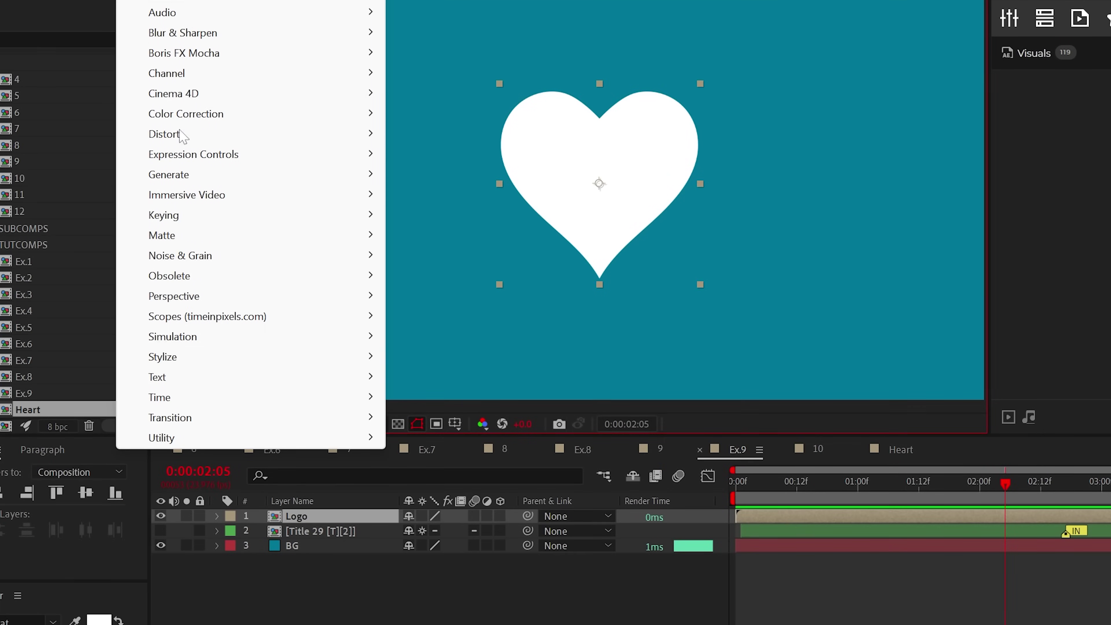
Apply Motion Tile to the heart and enlarge its output to repeat hearts across
{"action": "mouse_move", "coordinate": [171, 353]}
{"action": "left_click", "coordinate": [445, 351]}
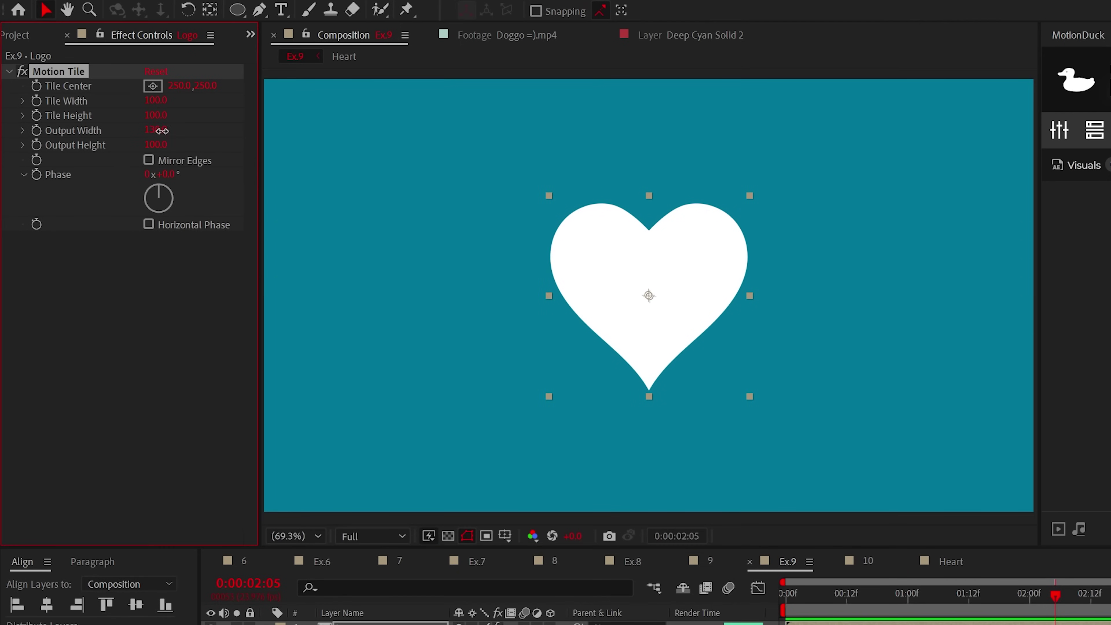
{"action": "left_click_drag", "start_coordinate": [161, 130], "coordinate": [188, 147]}
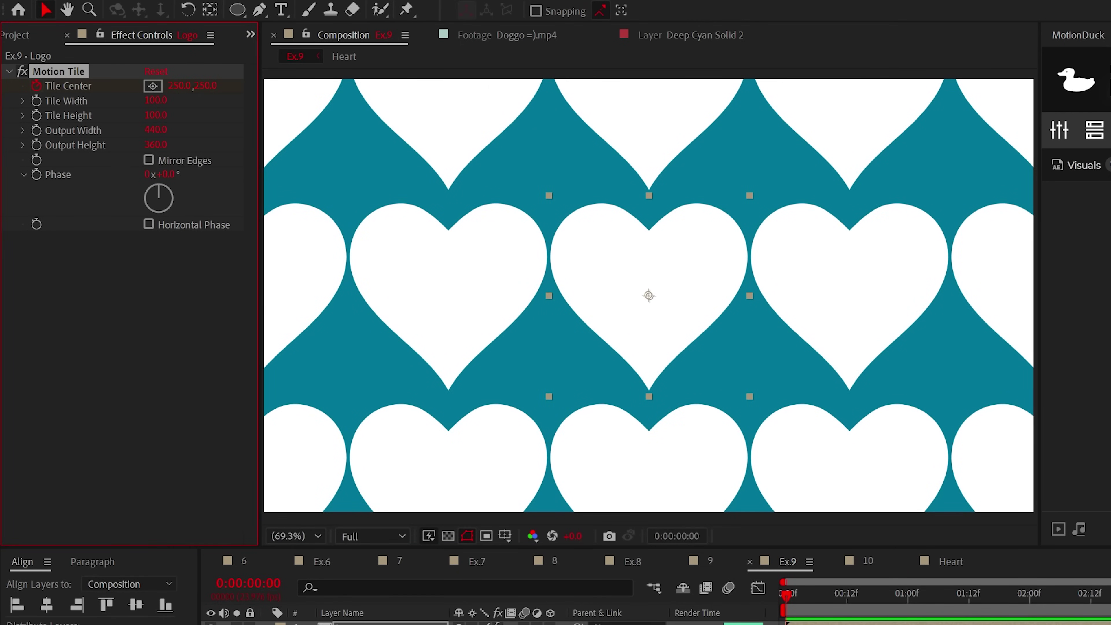
{"action": "scroll", "coordinate": [627, 262], "scroll_direction": "down", "scroll_amount": 3}
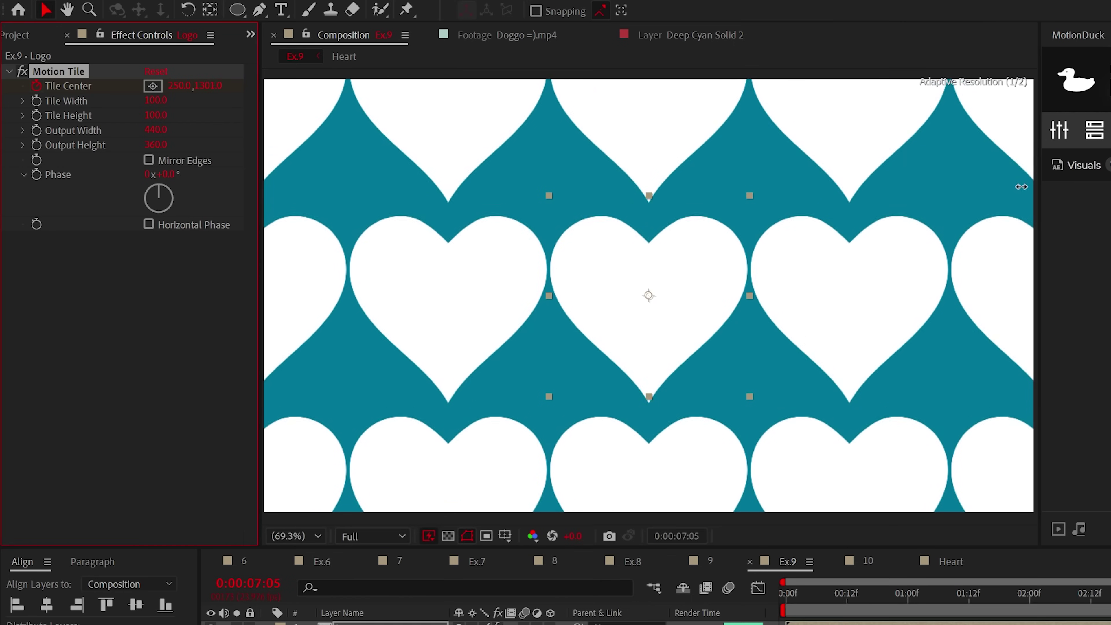
{"action": "key", "text": "comma"}
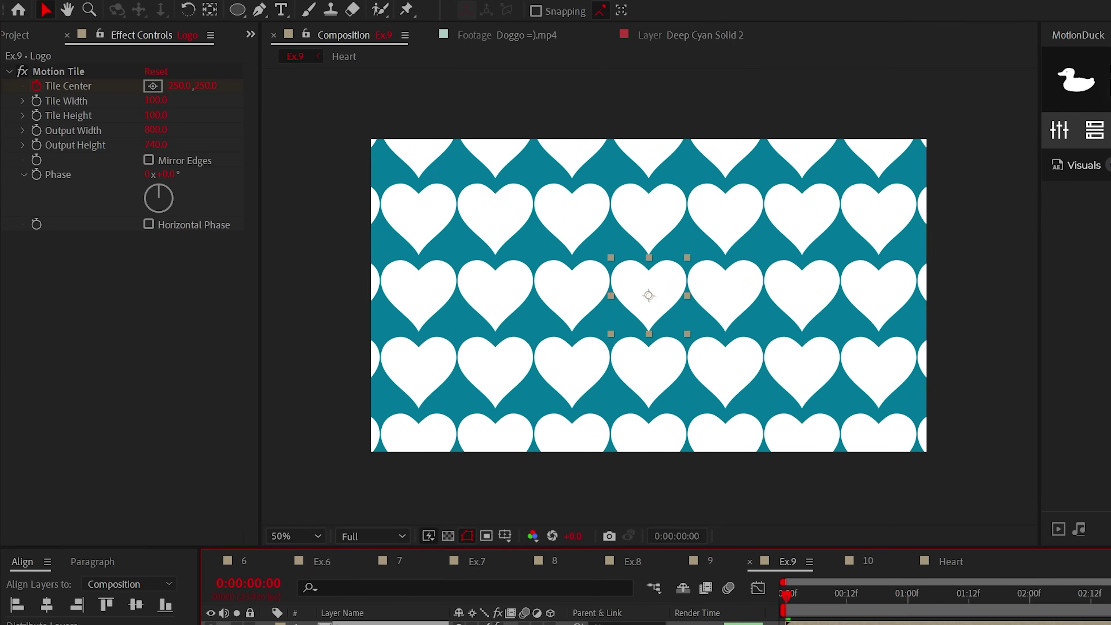
Pre-compose the tiled hearts, draw a rectangle mask around the title, and set mask mode None
{"action": "right_click", "coordinate": [378, 431]}
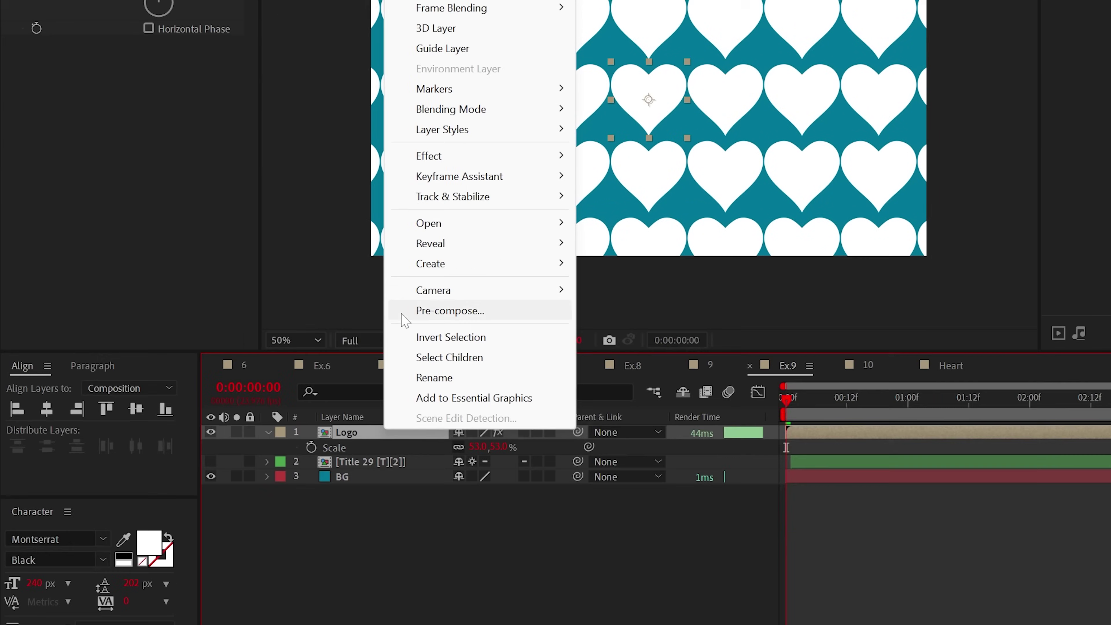
{"action": "left_click", "coordinate": [455, 313]}
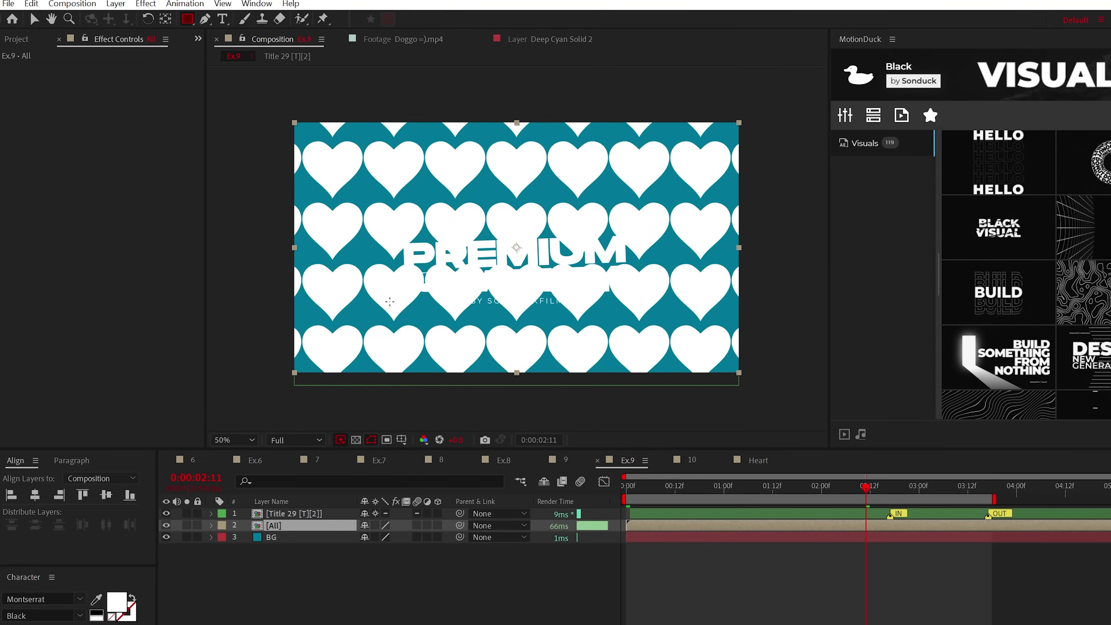
{"action": "left_click_drag", "start_coordinate": [389, 302], "coordinate": [651, 215]}
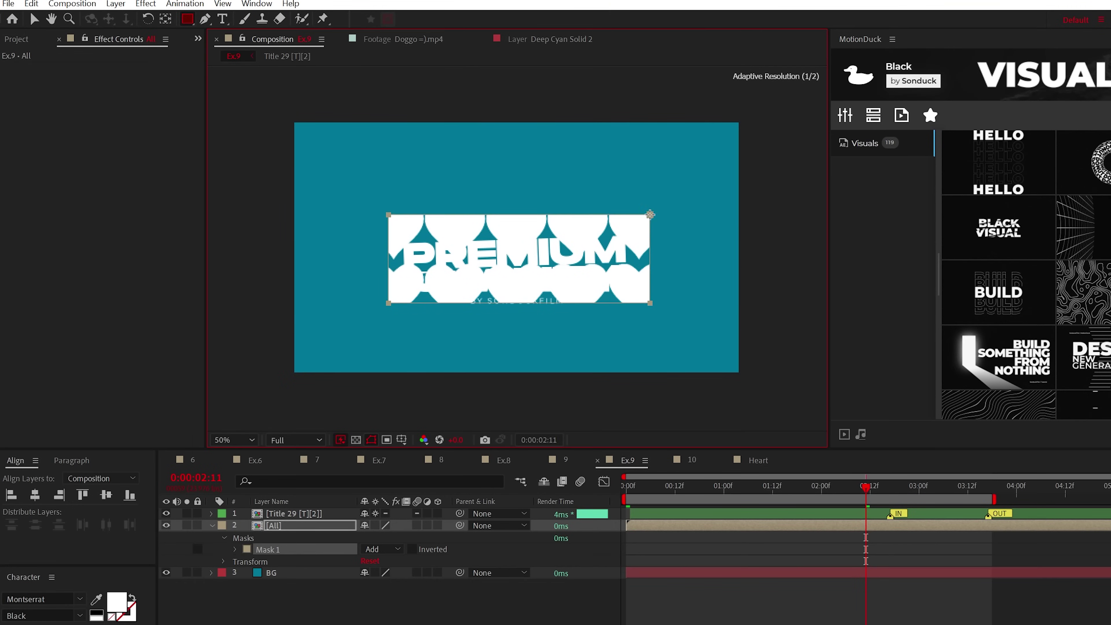
{"action": "left_click", "coordinate": [380, 549]}
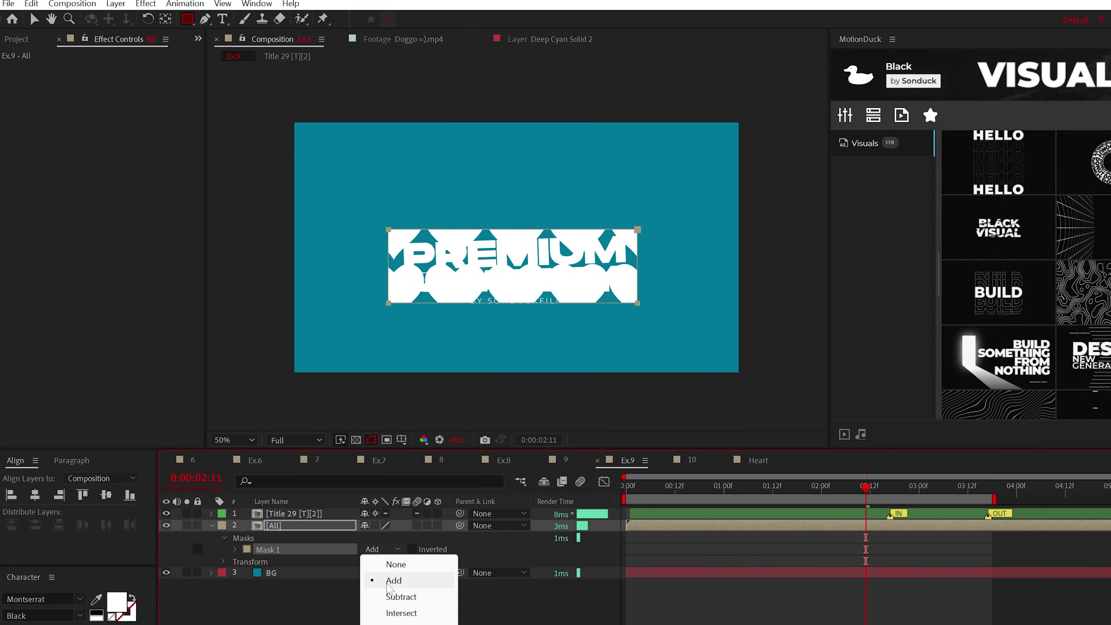
{"action": "left_click", "coordinate": [373, 560]}
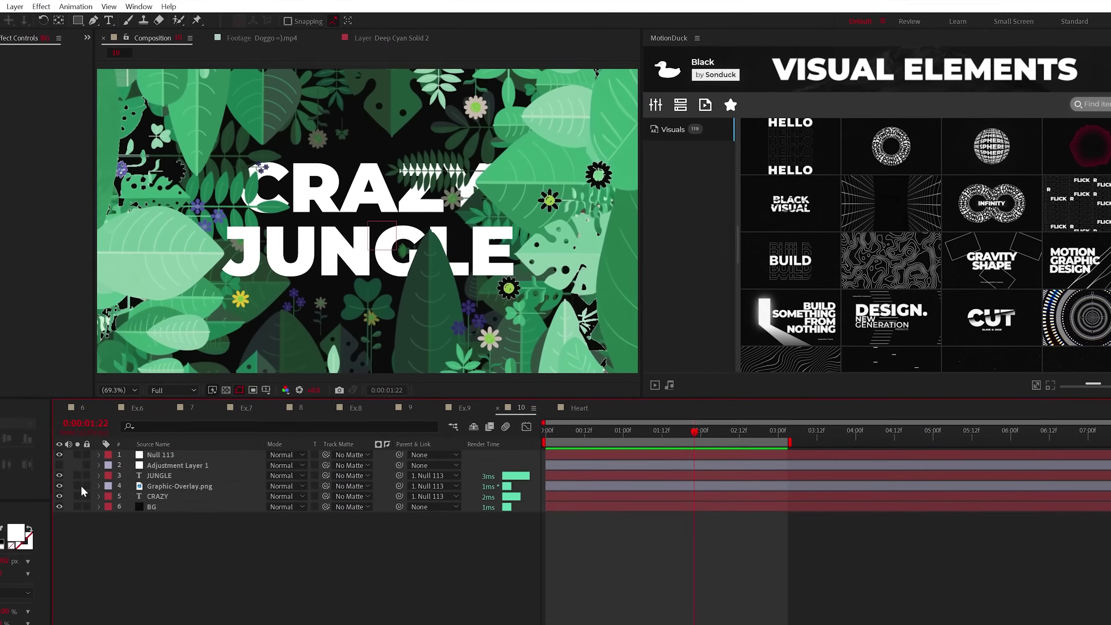
Browse Freepik's City buildings vectors, then import the jungle graphic with its dark background hidden
{"action": "left_click", "coordinate": [53, 509]}
{"action": "left_click", "coordinate": [52, 509]}
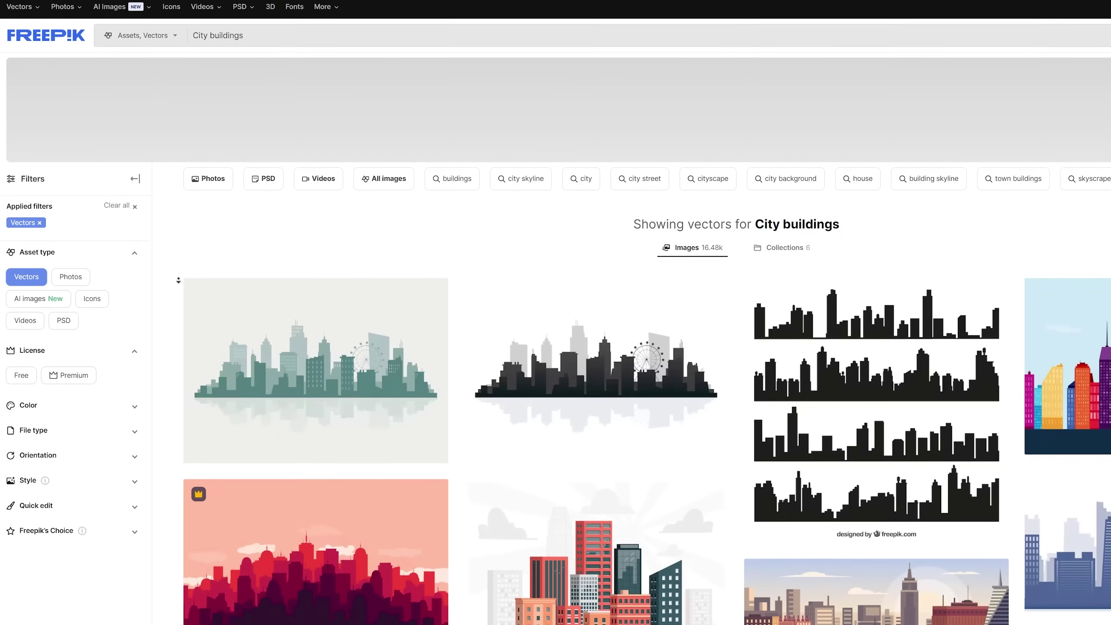
{"action": "scroll", "coordinate": [178, 280], "scroll_direction": "down", "scroll_amount": 5}
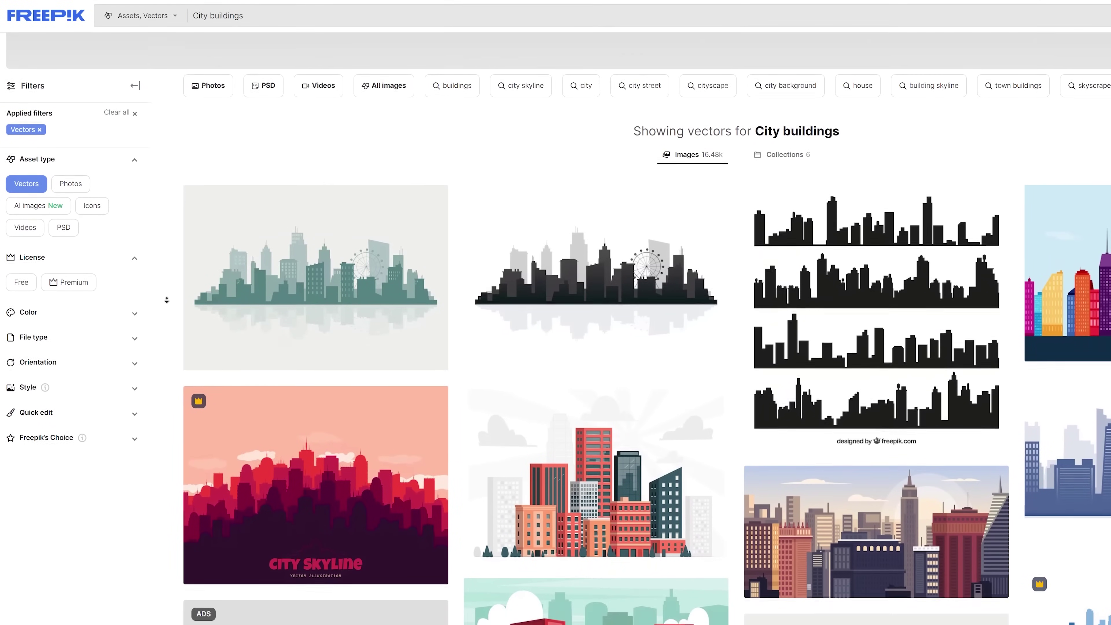
{"action": "scroll", "coordinate": [166, 300], "scroll_direction": "down", "scroll_amount": 7}
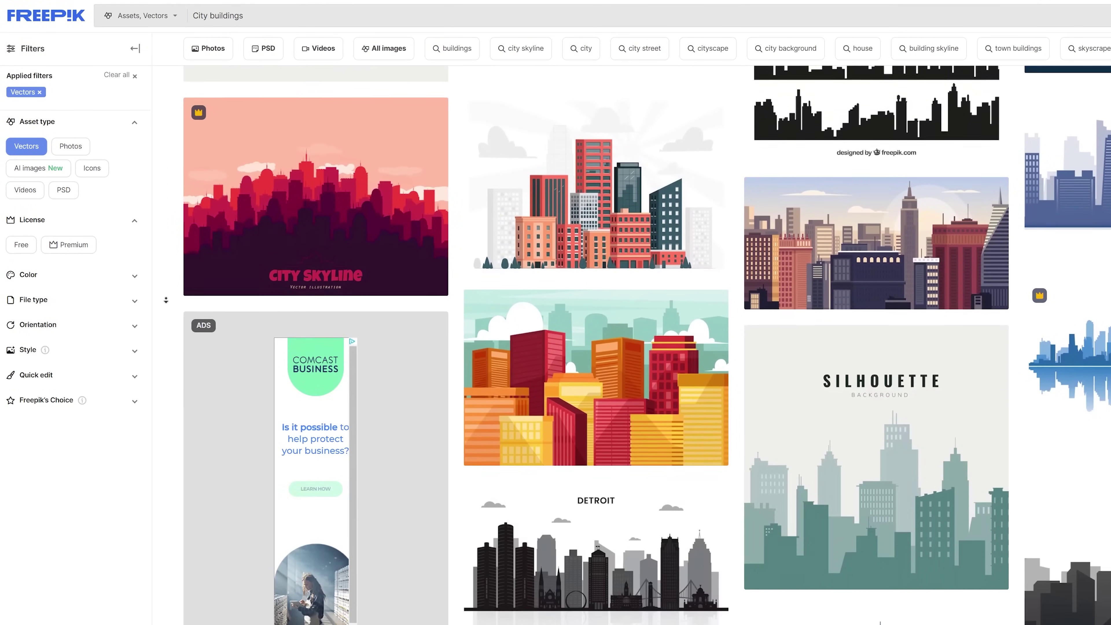
{"action": "scroll", "coordinate": [165, 300], "scroll_direction": "down", "scroll_amount": 7}
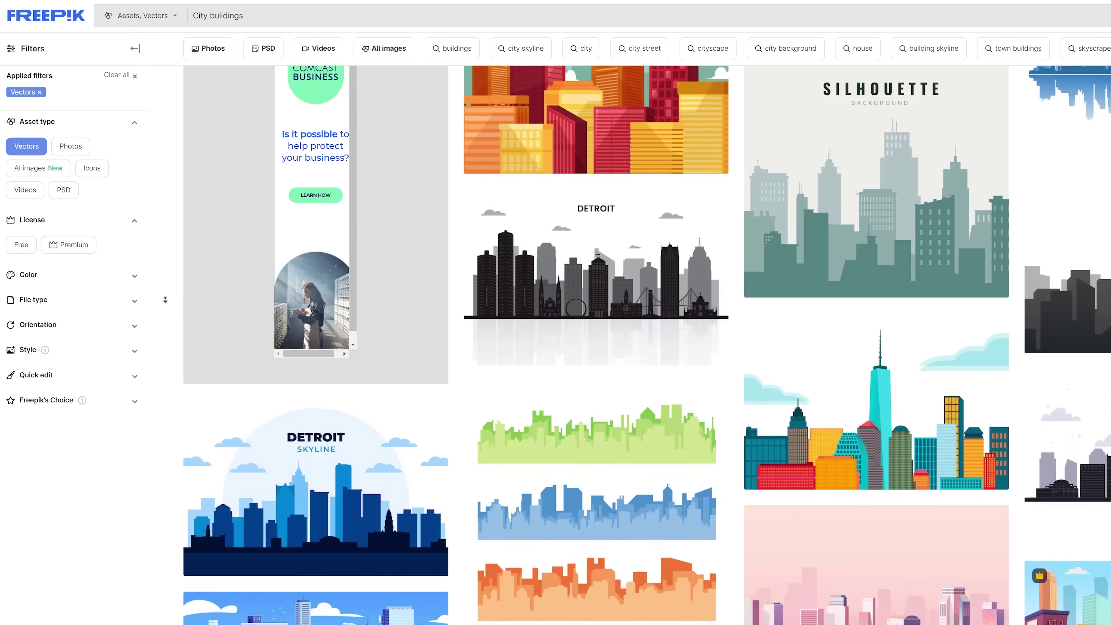
{"action": "scroll", "coordinate": [165, 300], "scroll_direction": "down", "scroll_amount": 7}
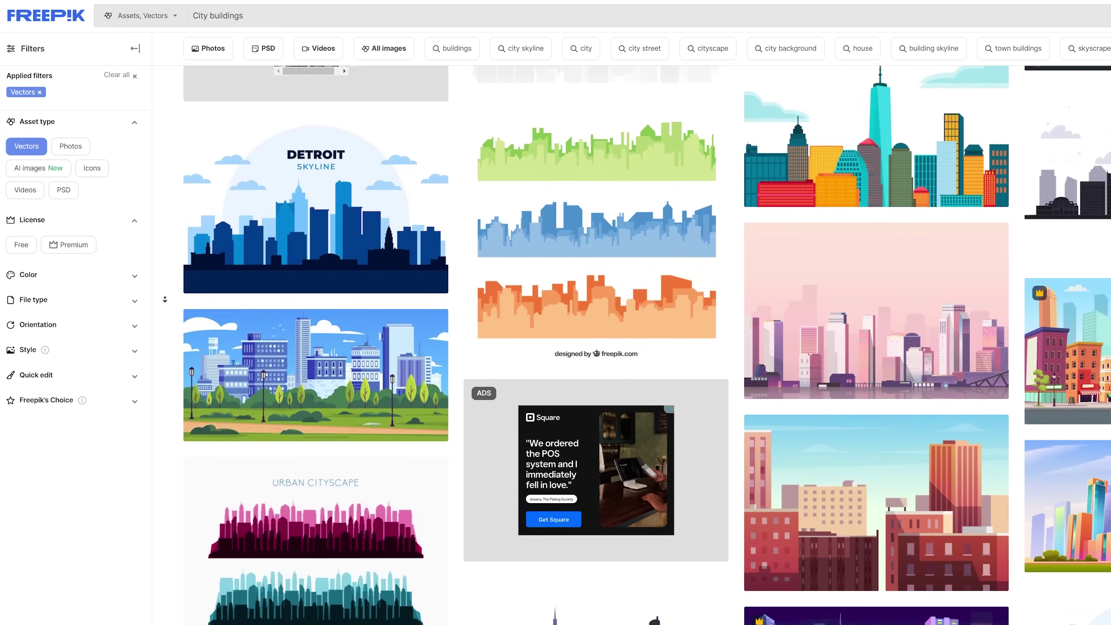
{"action": "scroll", "coordinate": [165, 300], "scroll_direction": "down", "scroll_amount": 1}
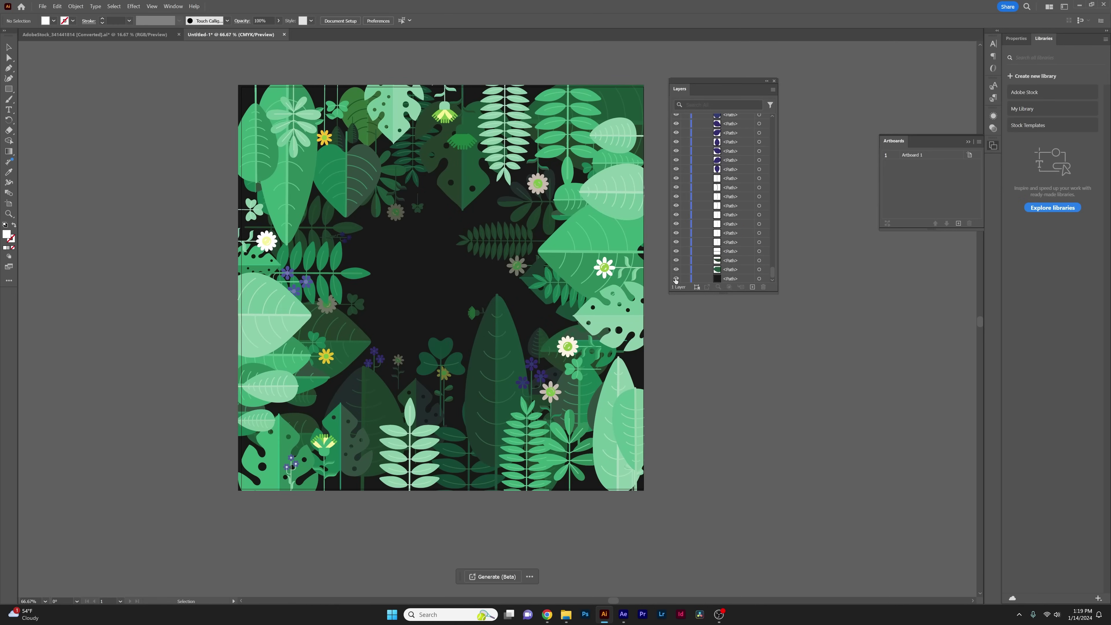
{"action": "left_click", "coordinate": [676, 279]}
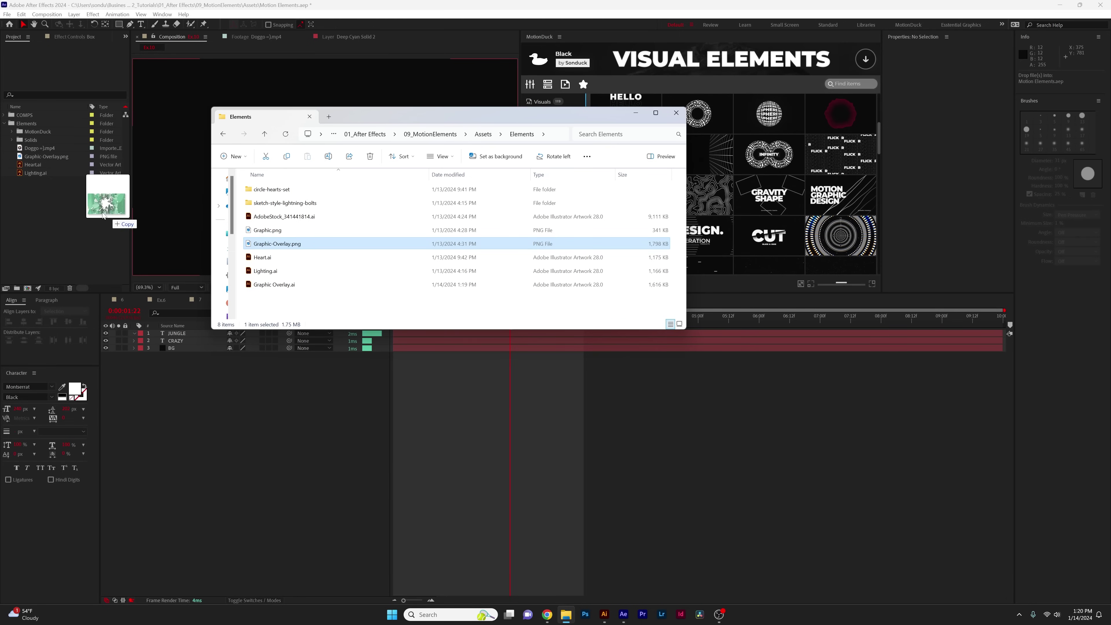
{"action": "left_click_drag", "start_coordinate": [101, 188], "coordinate": [66, 232]}
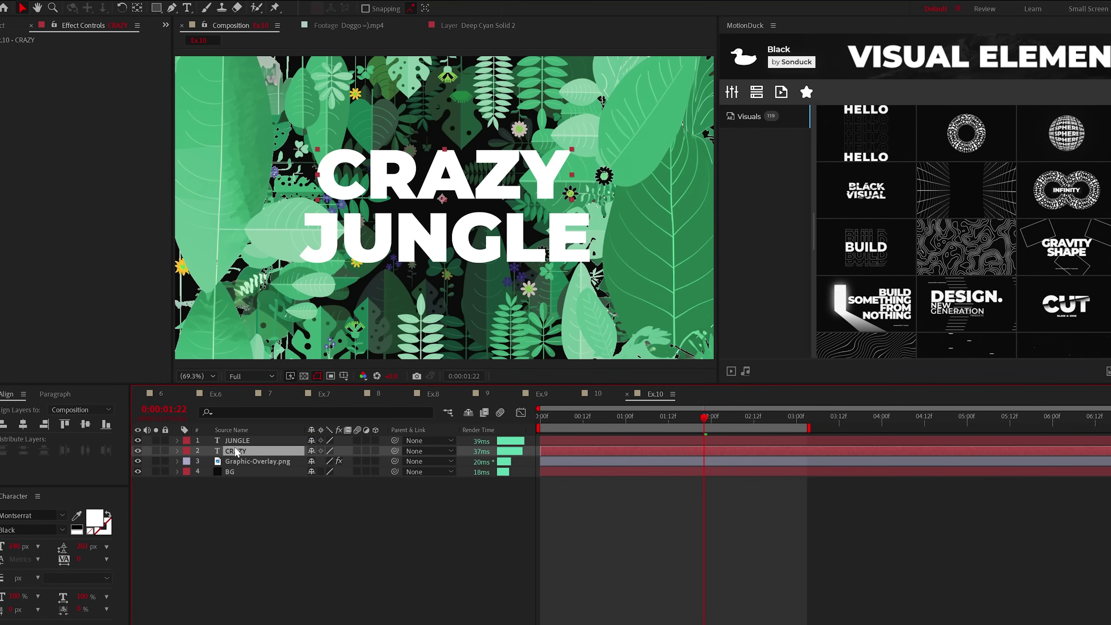
Move CRAZY below Graphic-Overlay.png and subtract a leaf-shaped pen mask from JUNGLE
{"action": "left_click_drag", "start_coordinate": [232, 467], "coordinate": [232, 466]}
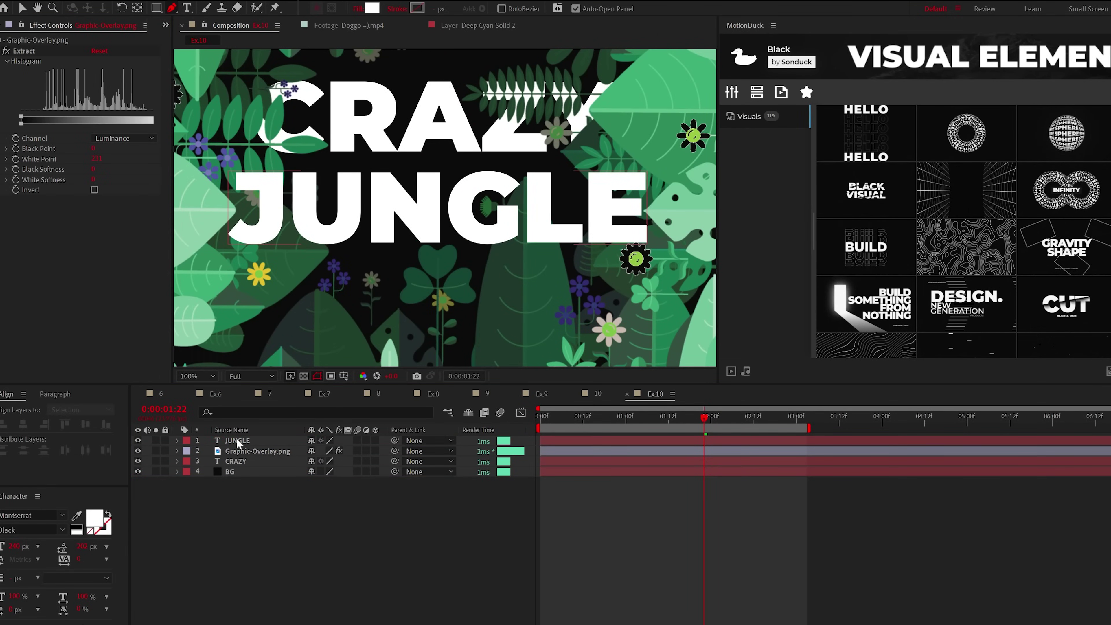
{"action": "left_click", "coordinate": [239, 441]}
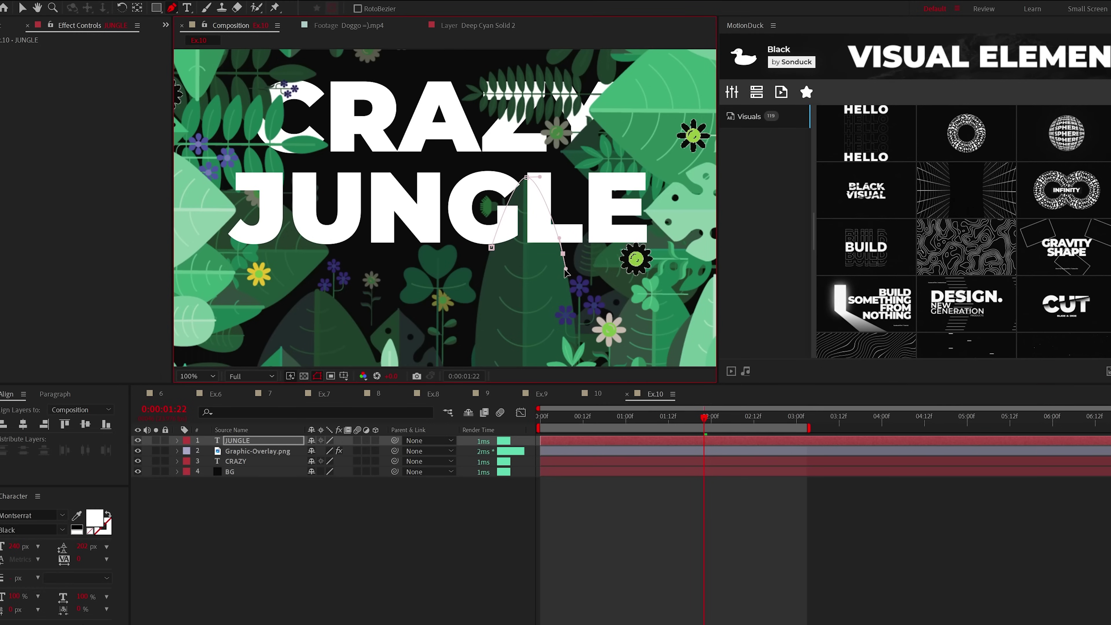
{"action": "left_click", "coordinate": [492, 247]}
{"action": "key", "text": "m"}
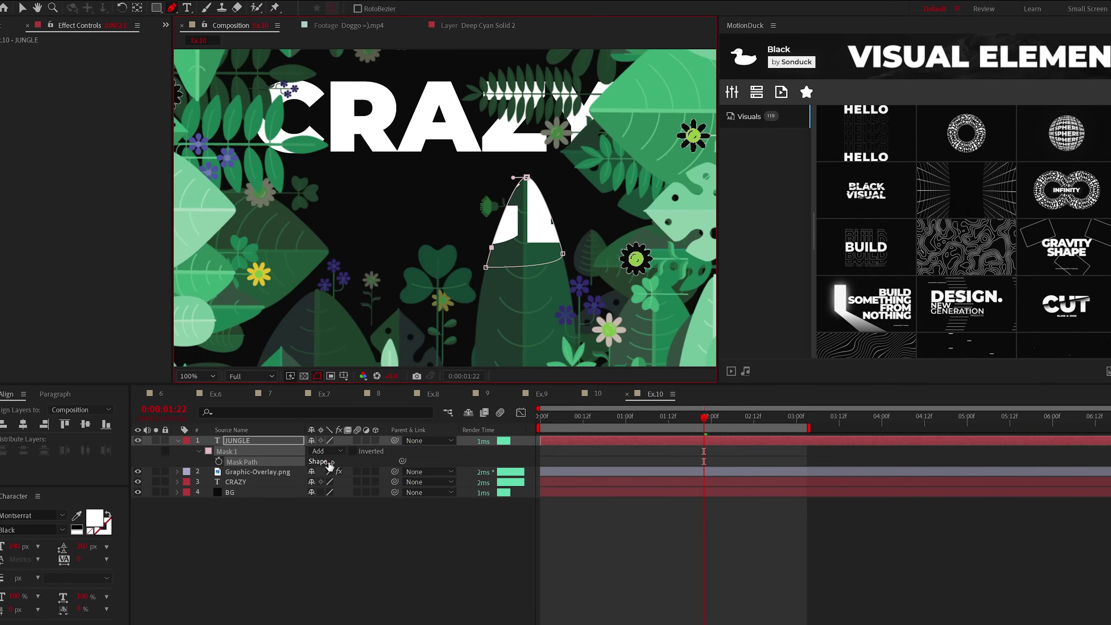
{"action": "left_click", "coordinate": [342, 492]}
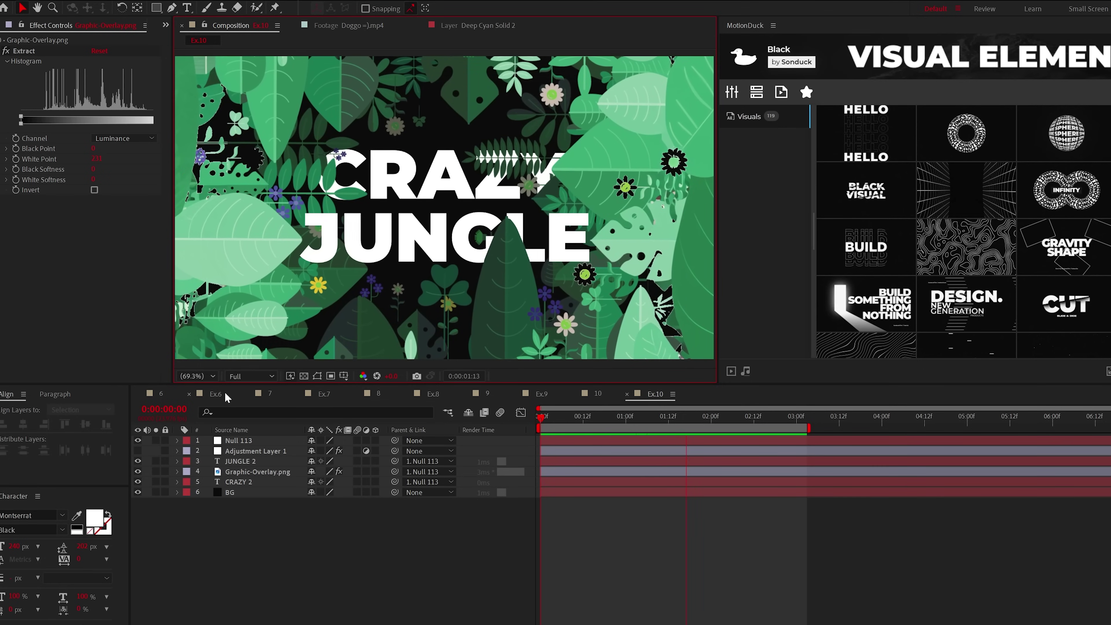